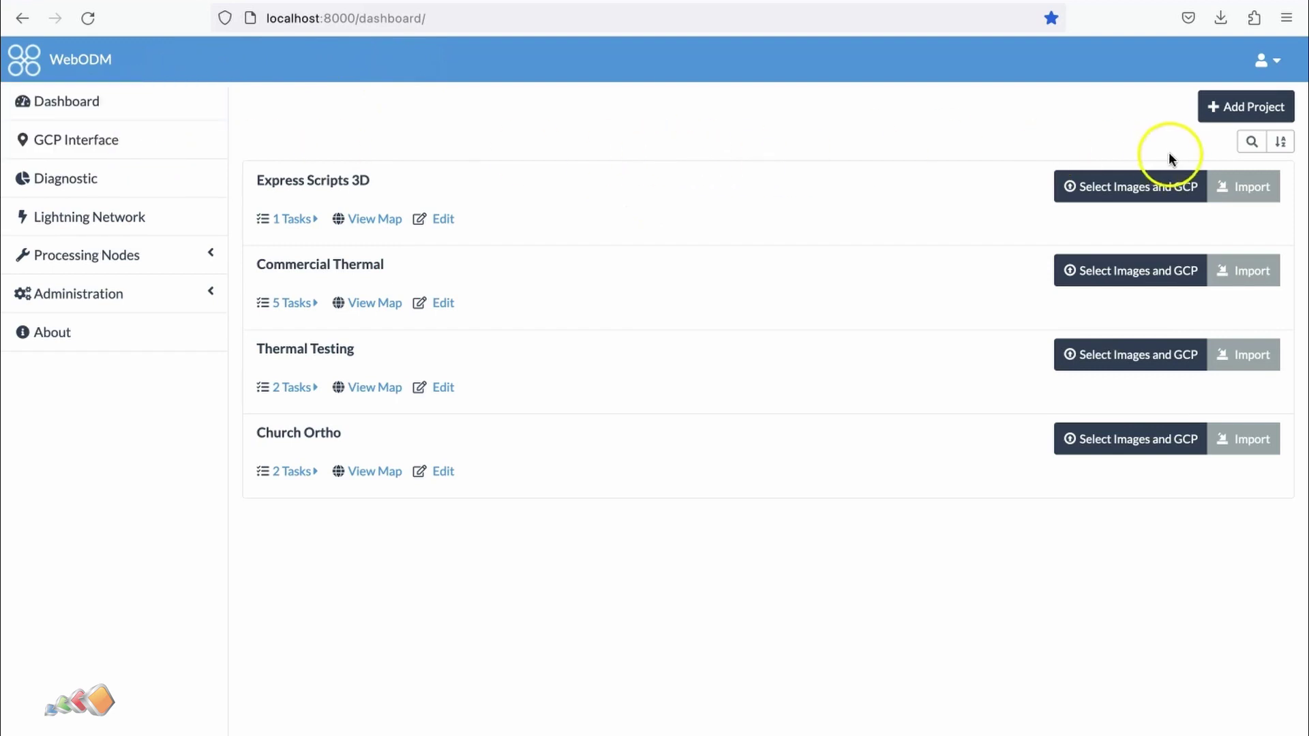
- Create a new user account 'fred' with an eight-character password in Administration > Accounts
click(112, 299)
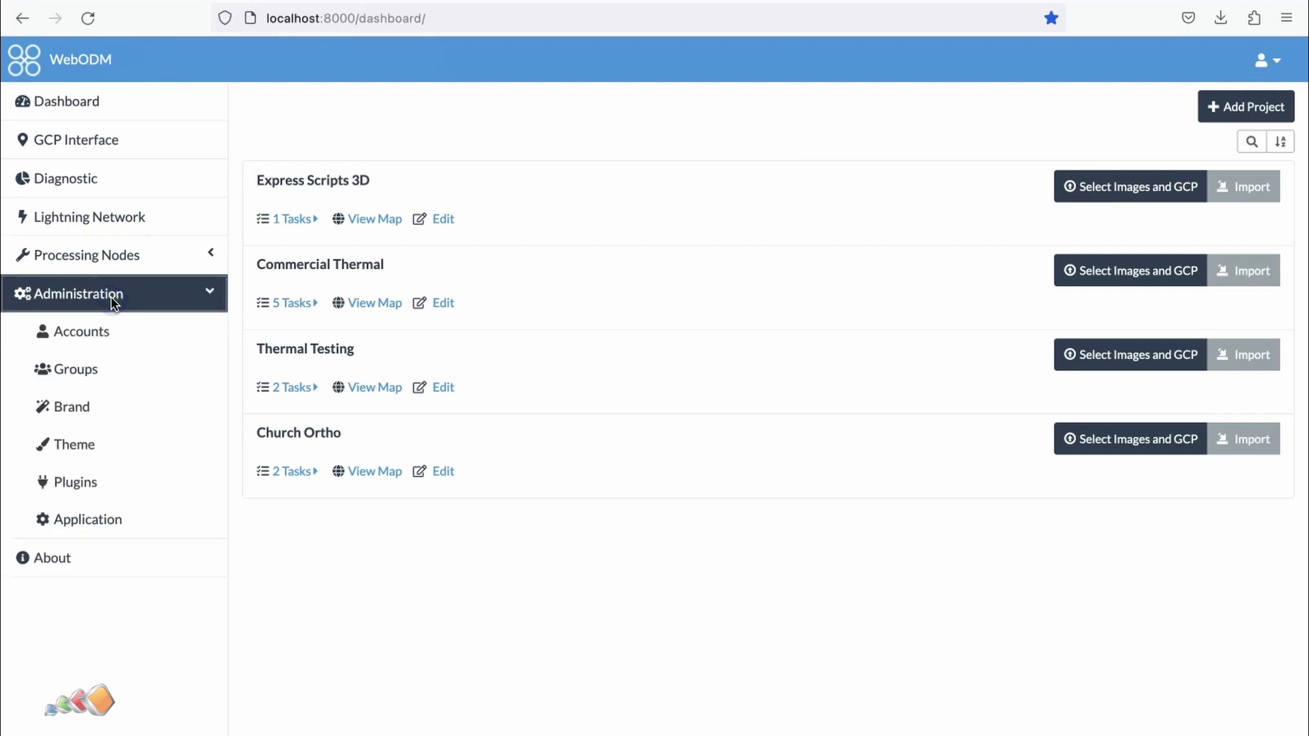
click(97, 331)
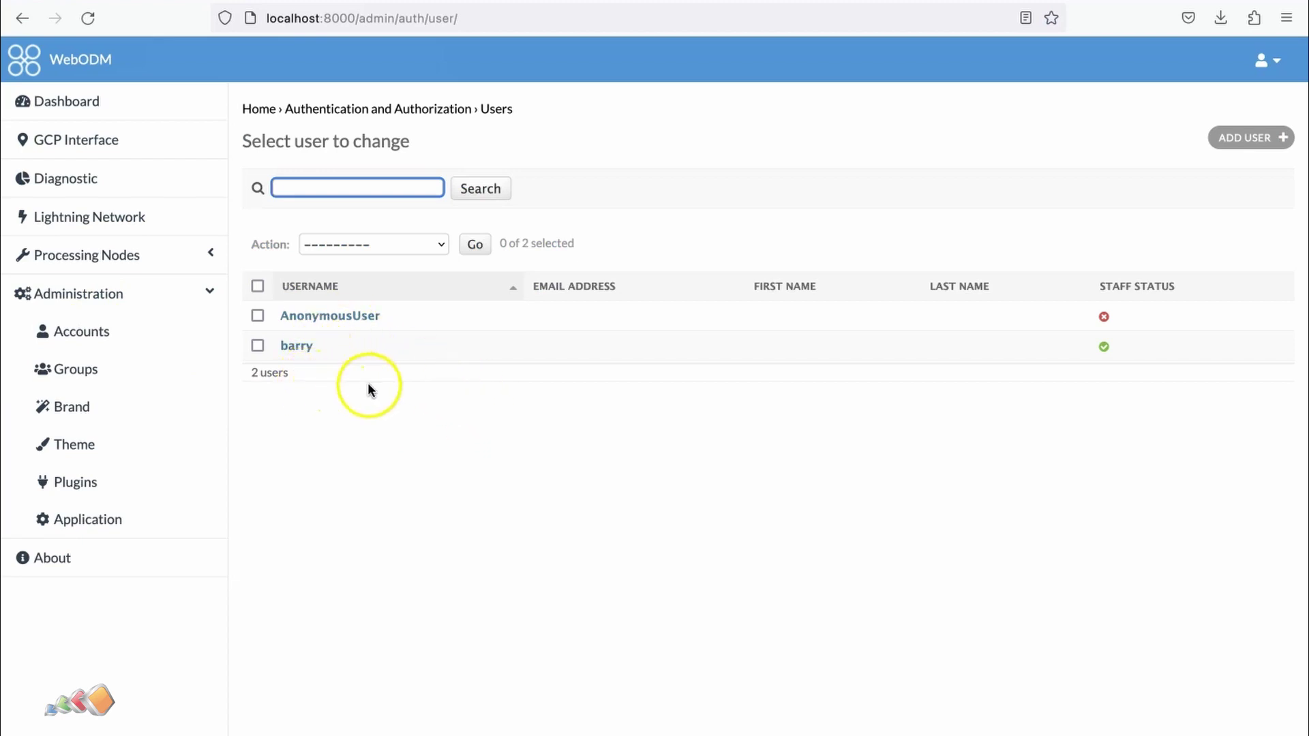
click(1244, 140)
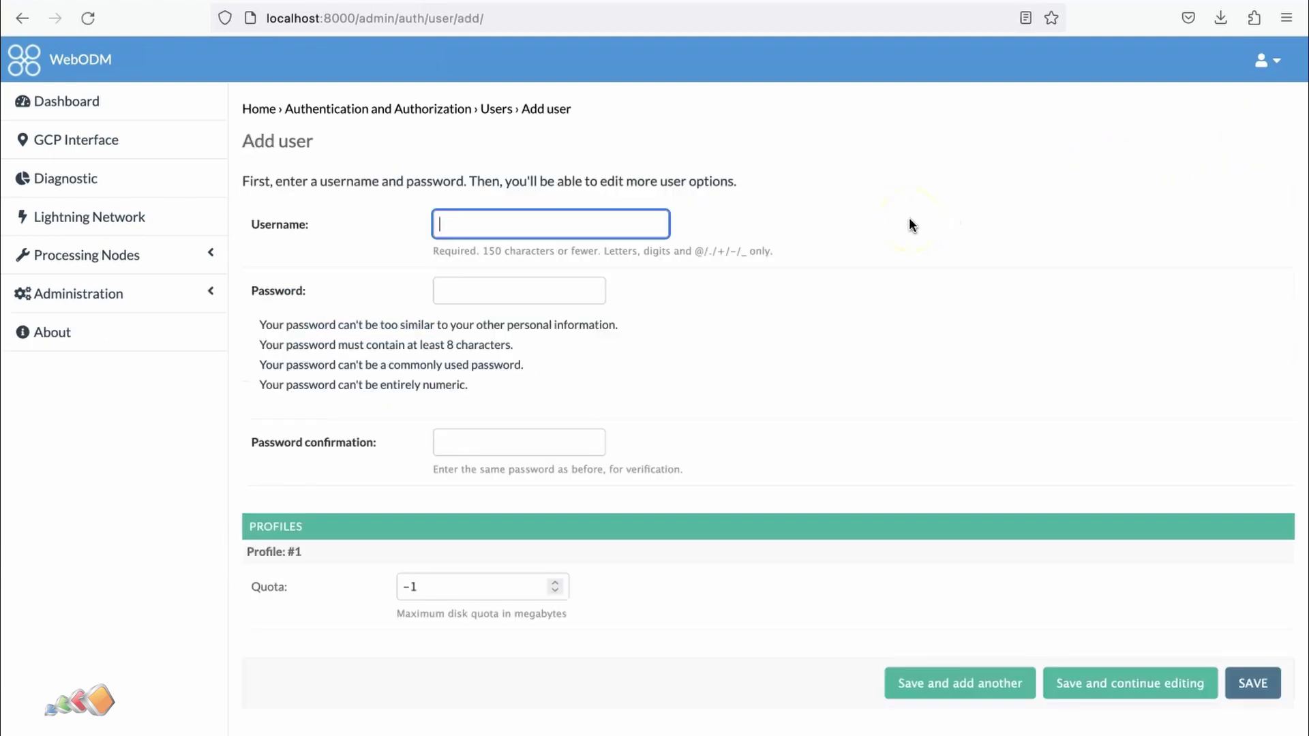
text(fred)
key(Tab)
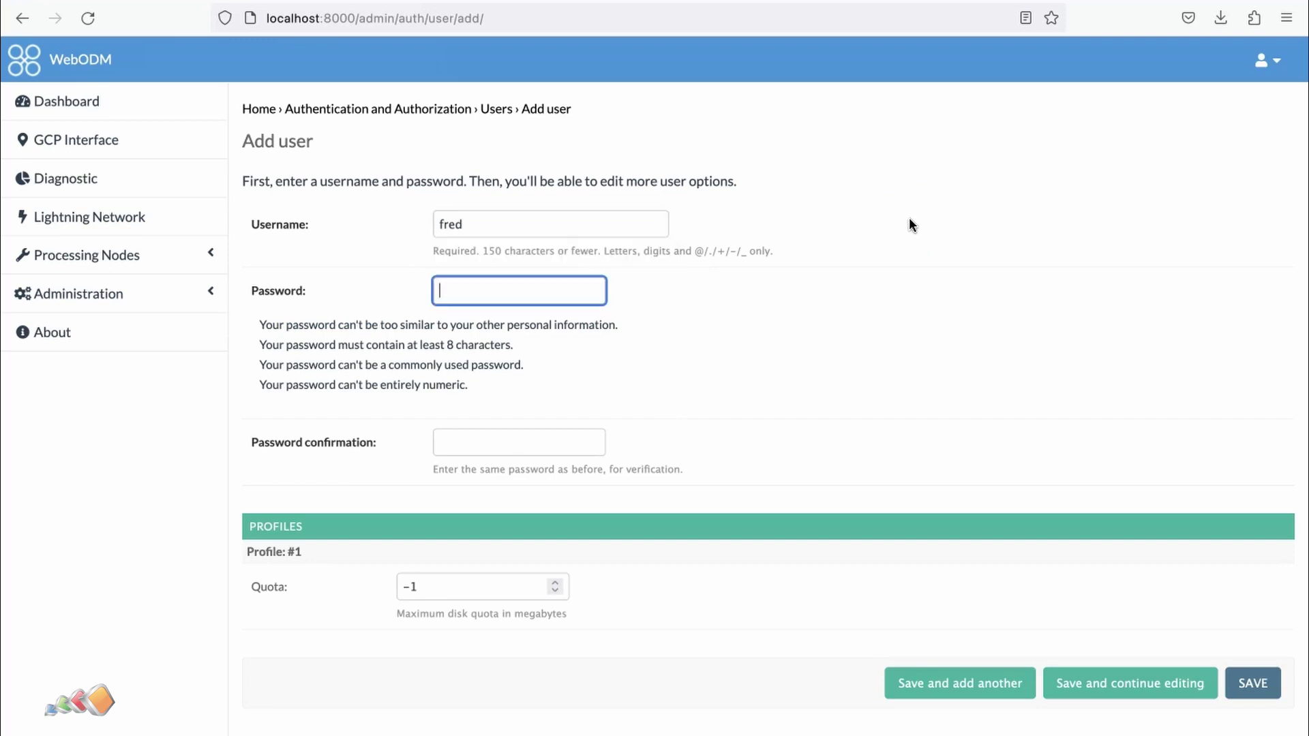
text(••••••••)
key(Tab)
text(••••••••)
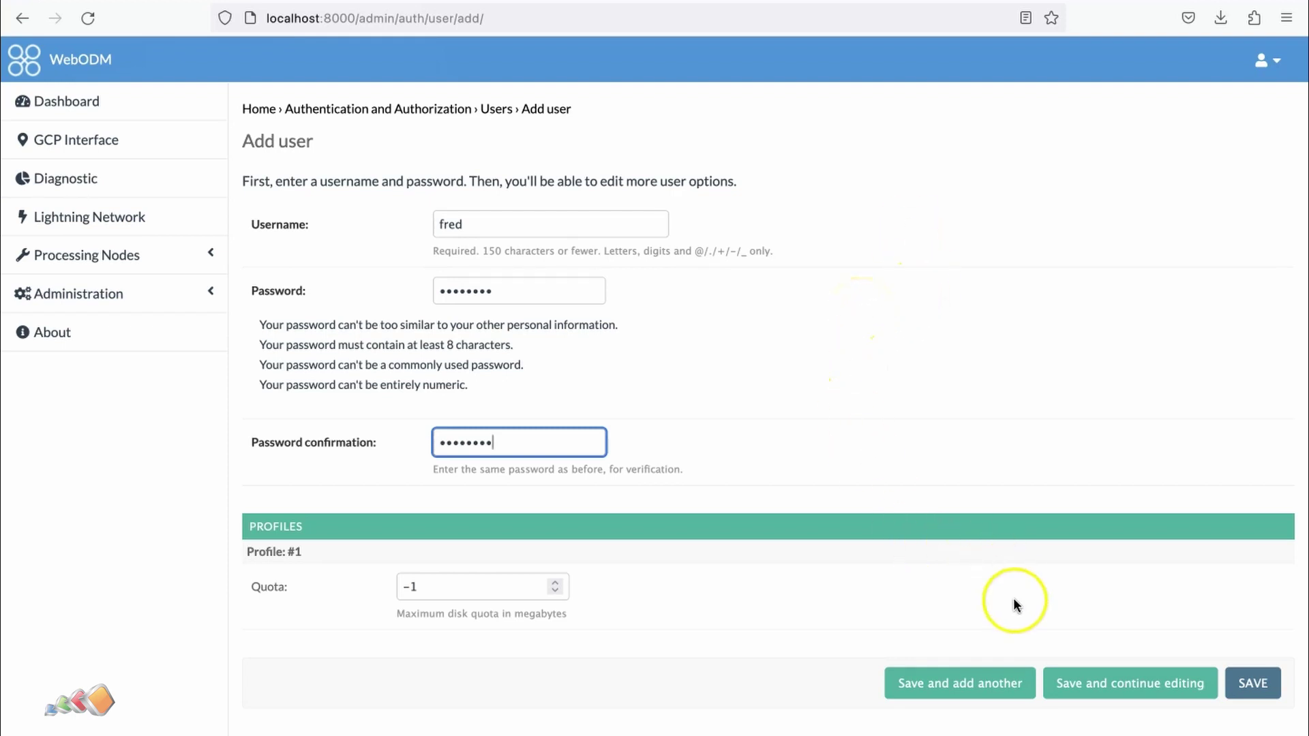
click(1254, 684)
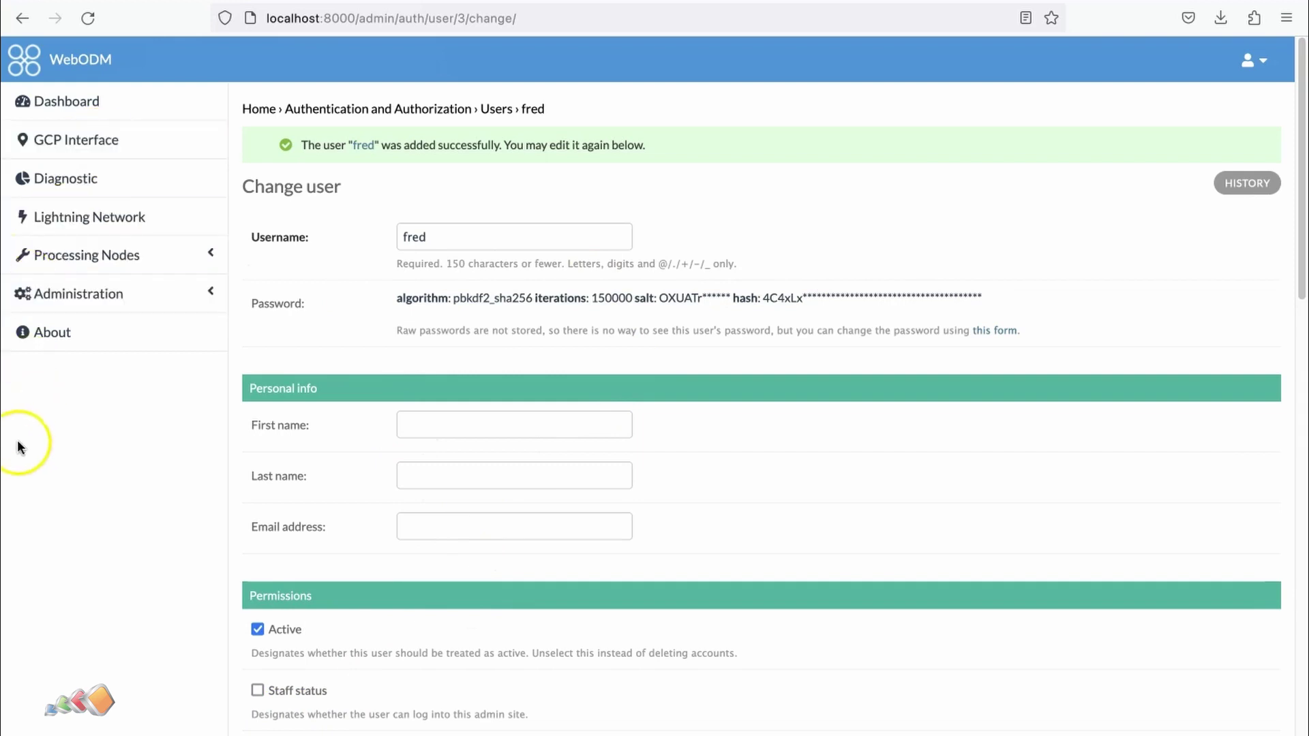
- Open fred's account from the Users list and select his Default group
click(68, 300)
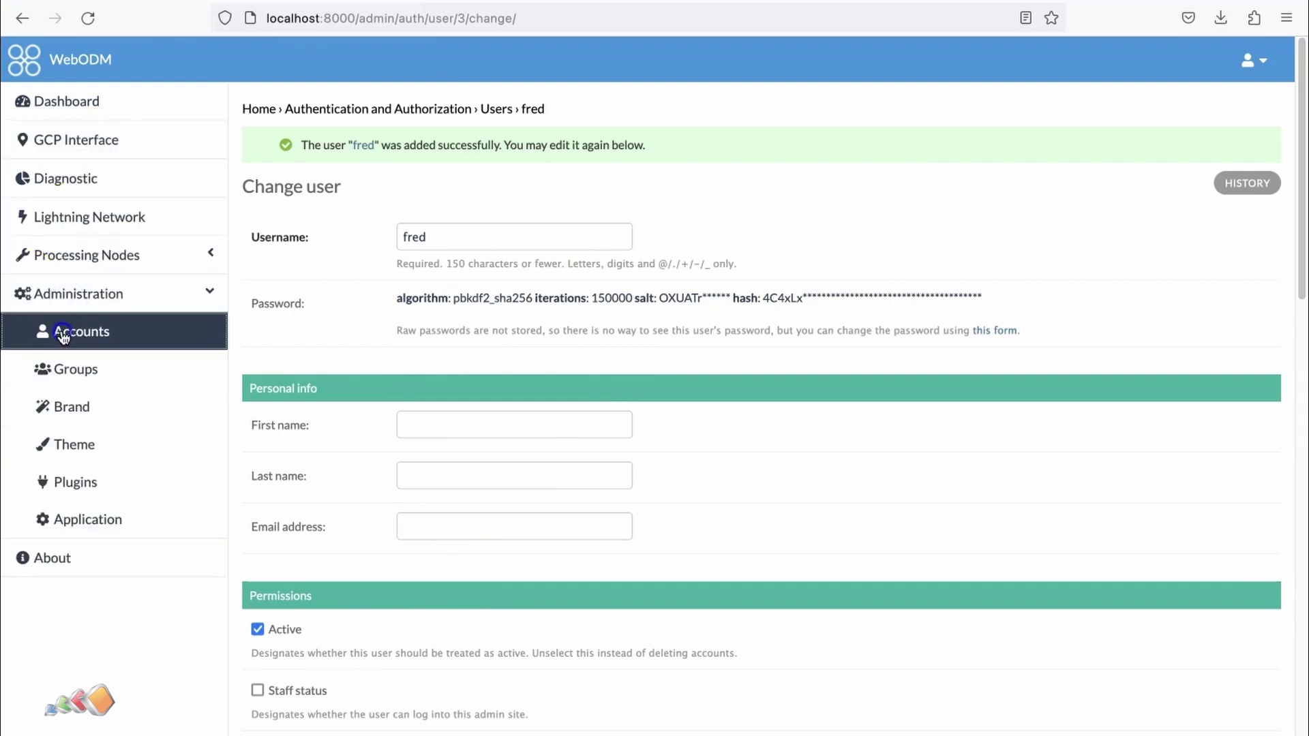
click(64, 331)
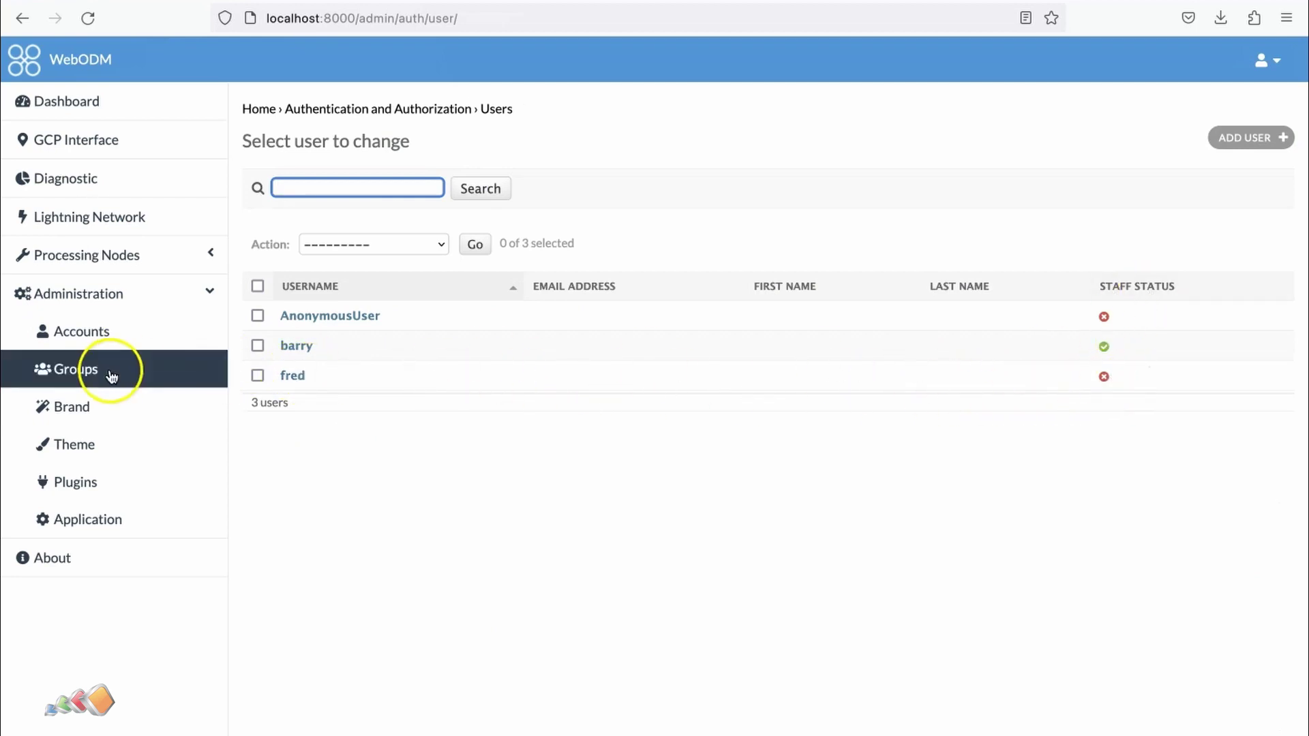
click(292, 376)
scroll(677, 471, down, 4)
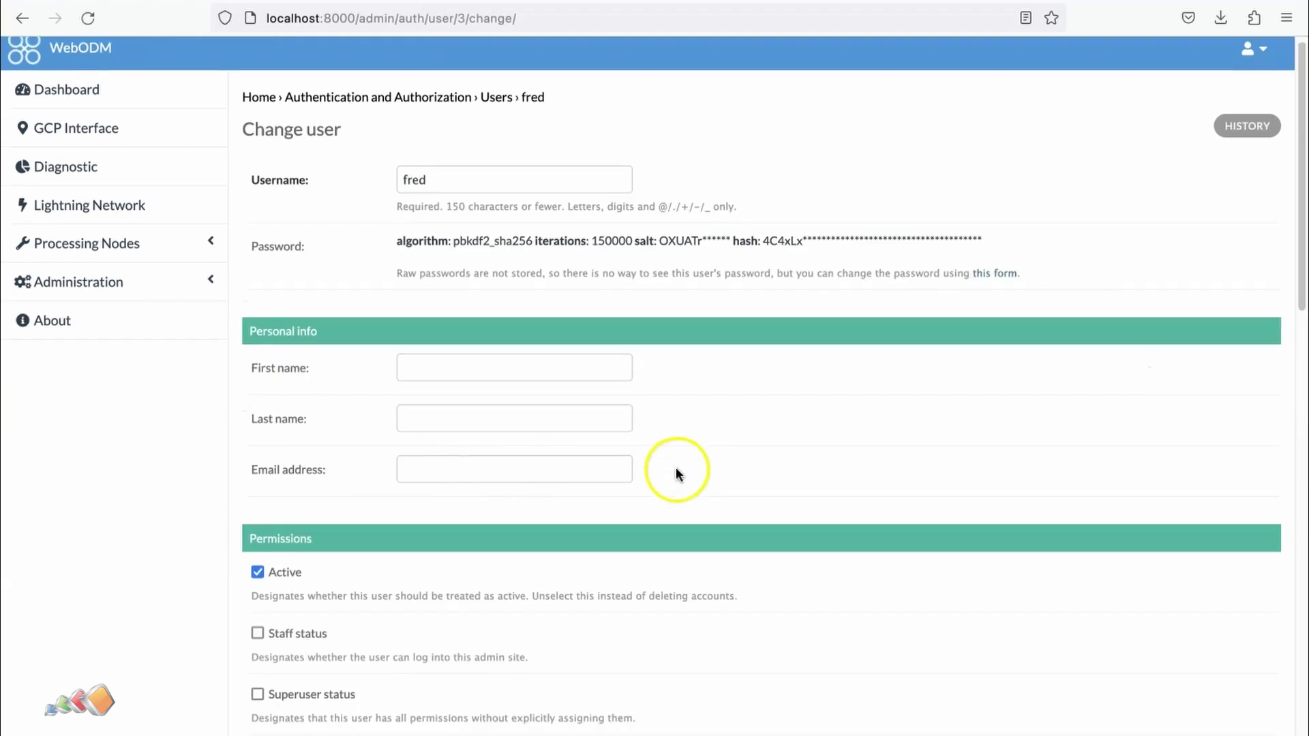
scroll(675, 471, down, 6)
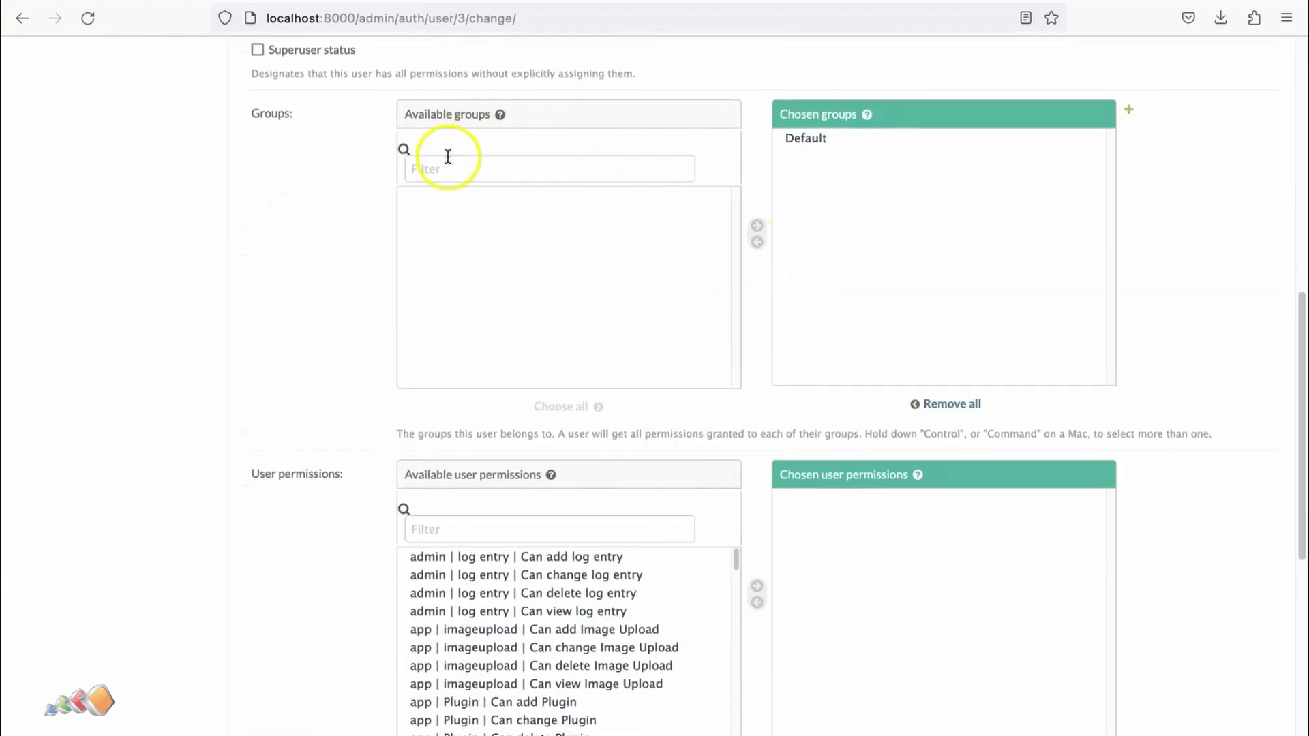
scroll(648, 341, down, 1)
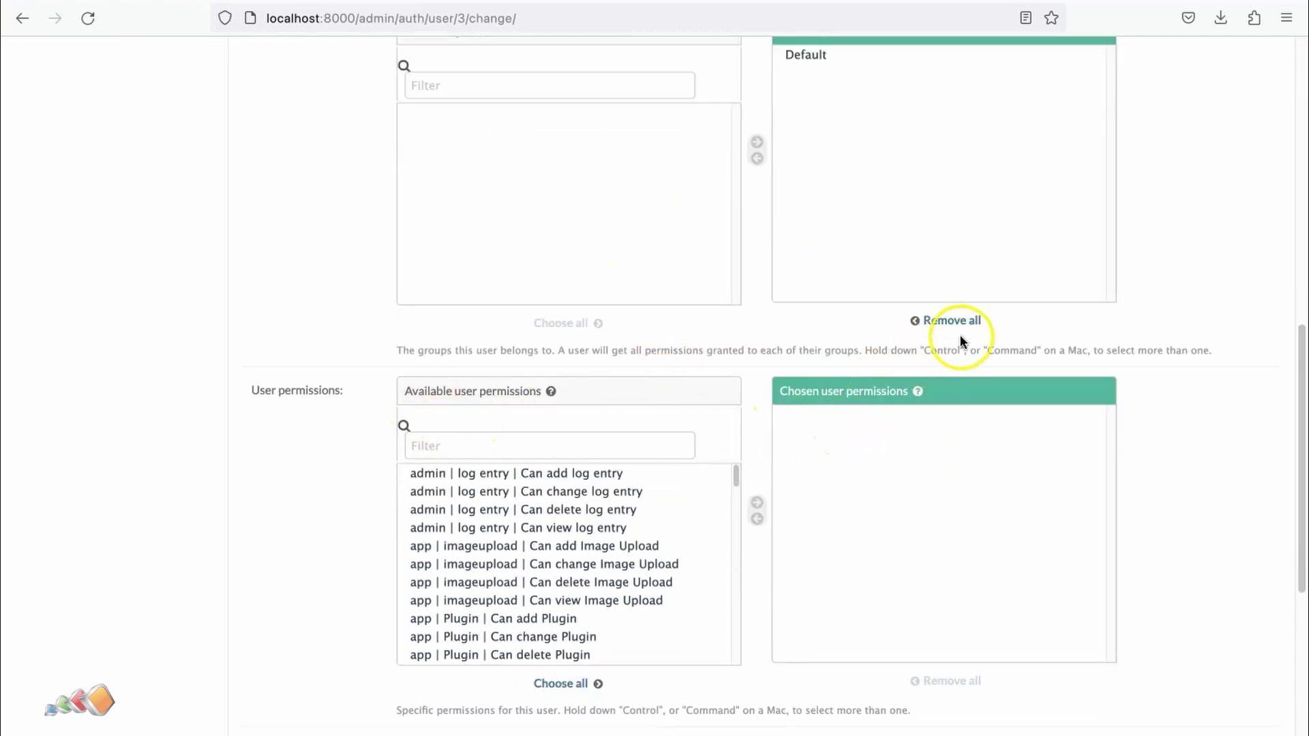
click(811, 56)
- Remove fred from the Default group and add the first permission matching 'view'
click(757, 158)
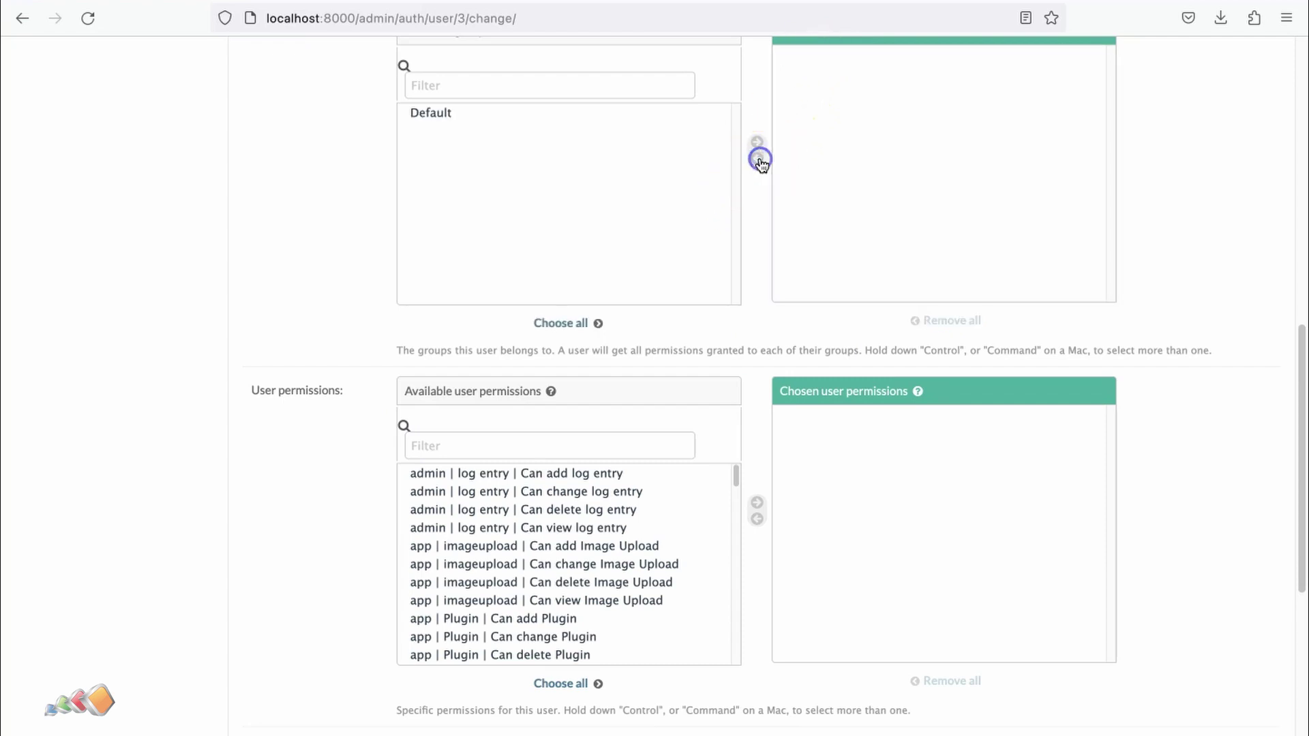
click(535, 443)
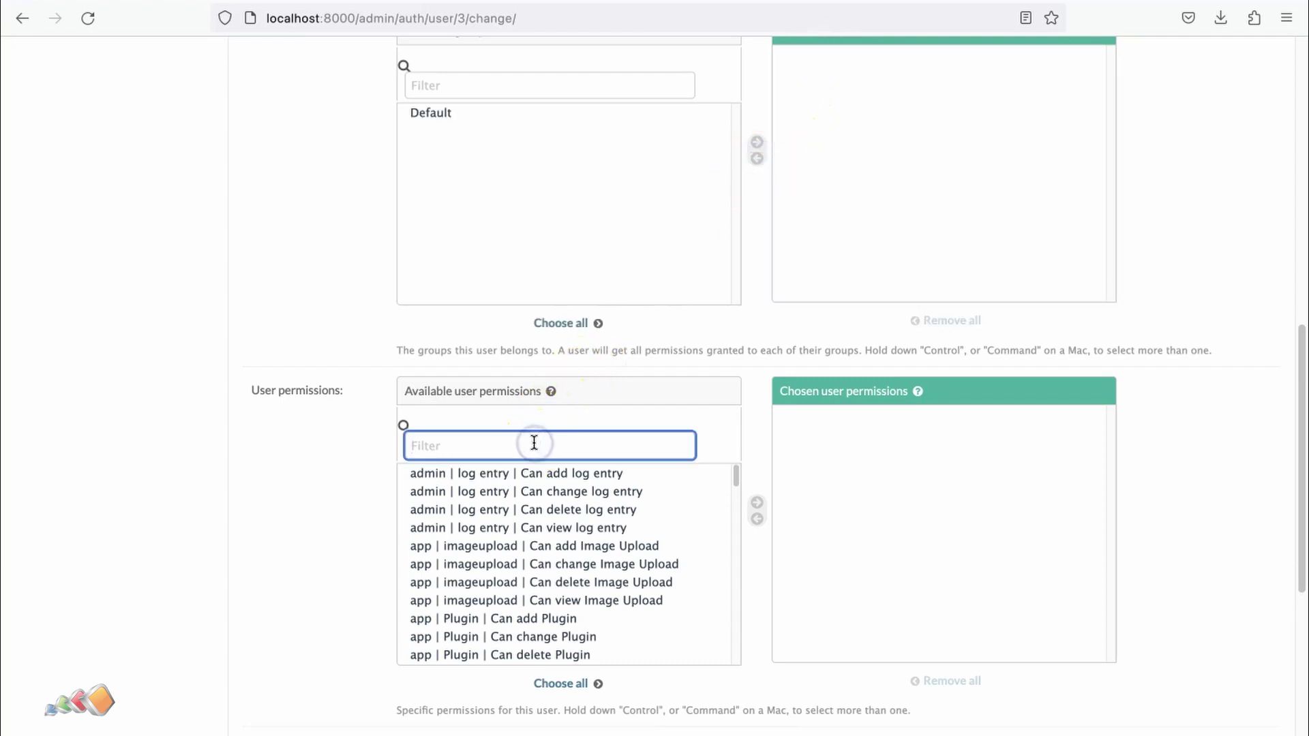
text(view)
key(Return)
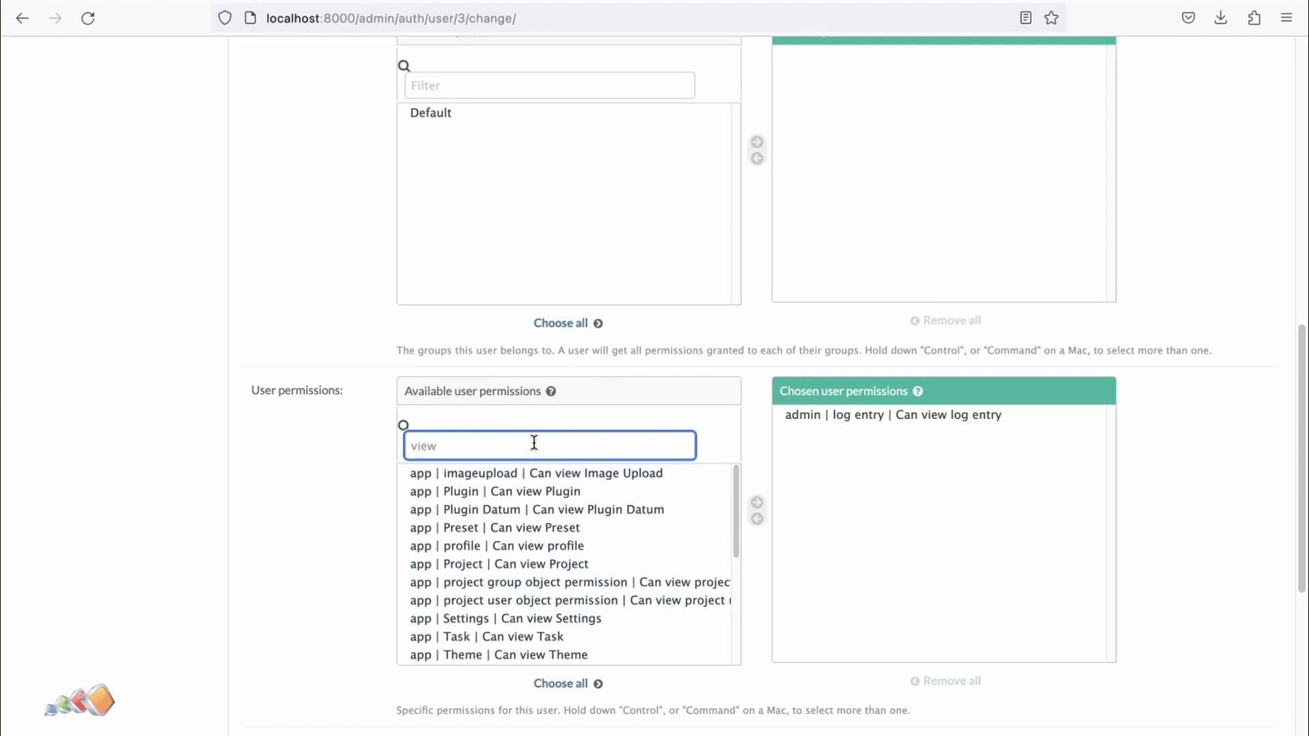
- Grant fred all the filtered view permissions except the log entry view permission
click(497, 473)
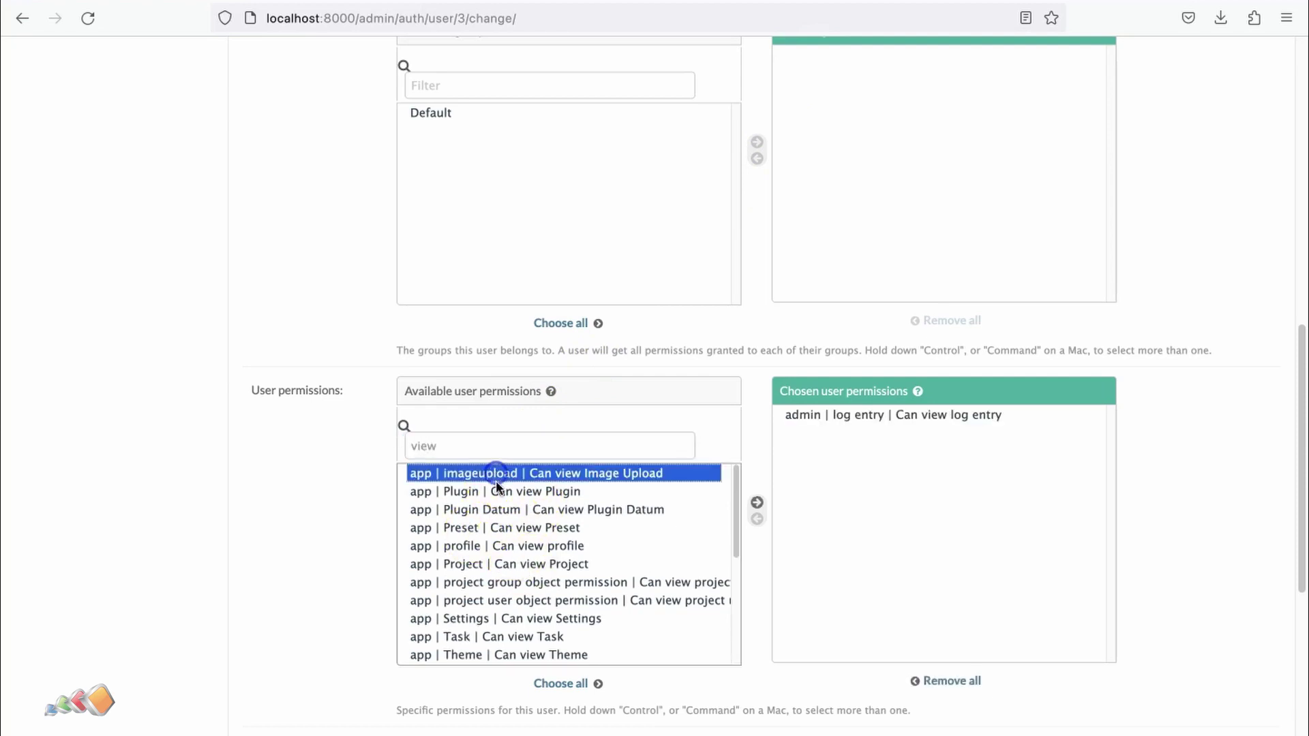
scroll(514, 555, down, 5)
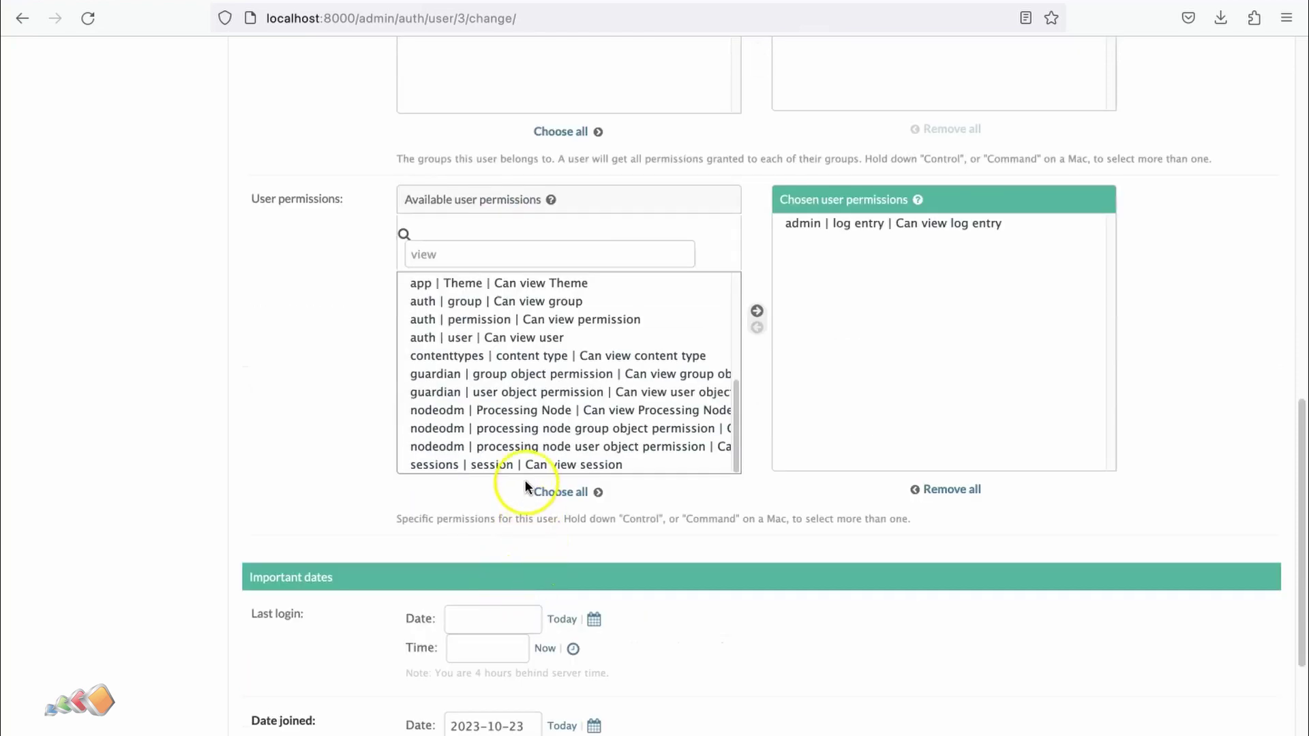
shift+click(524, 462)
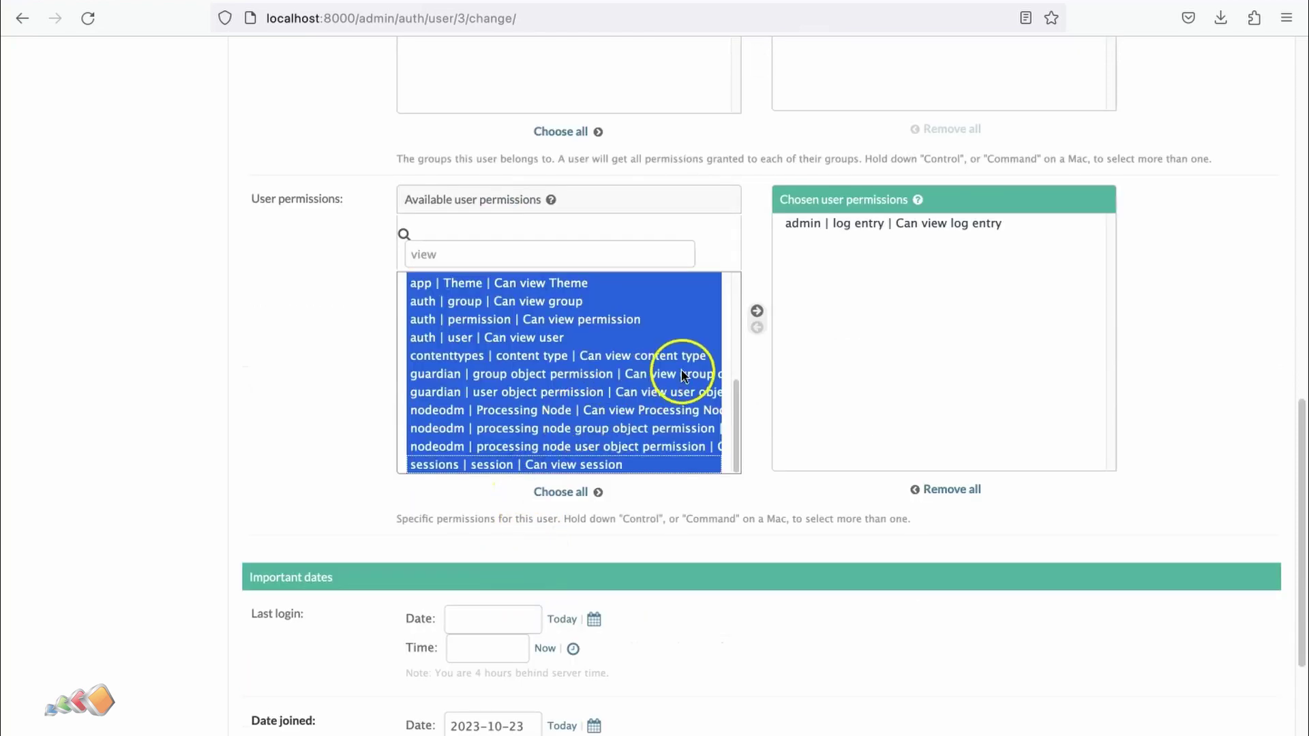
click(757, 313)
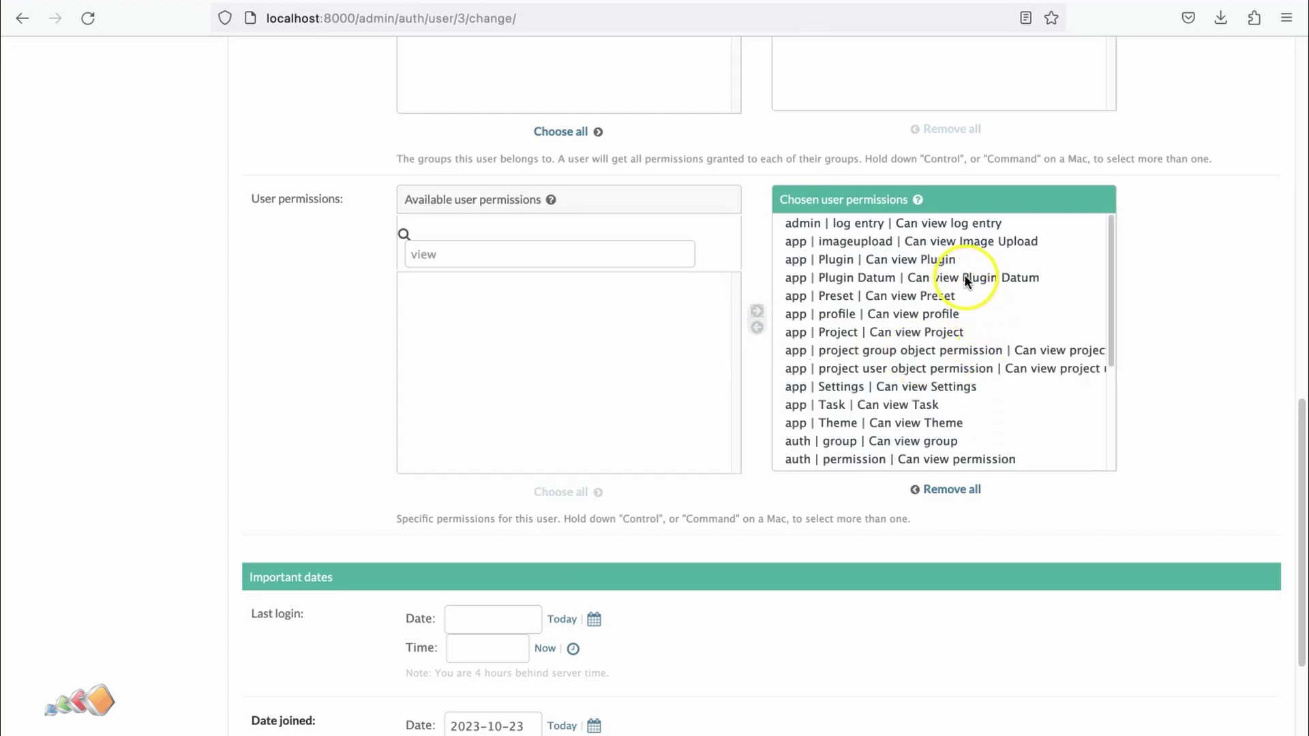
click(914, 223)
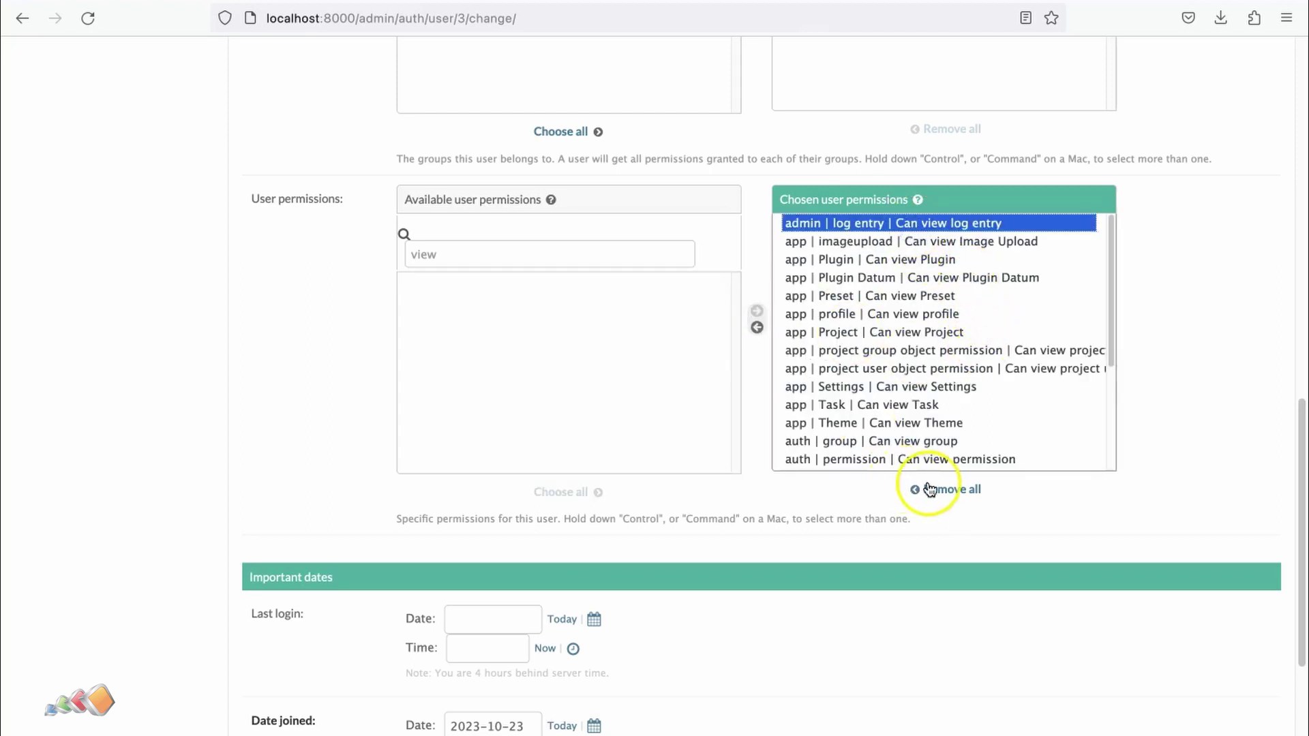
click(757, 328)
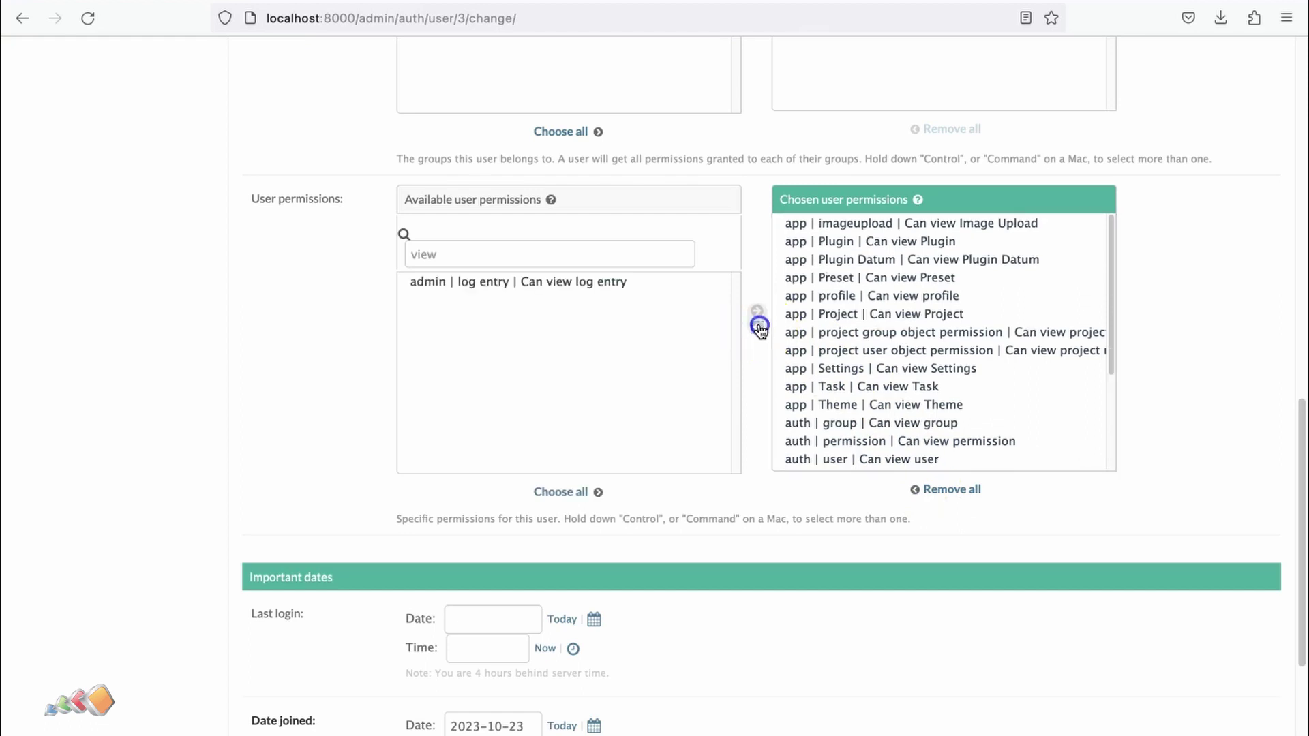
- Clear the permission filter and save fred's account
double_click(416, 254)
key(BackSpace)
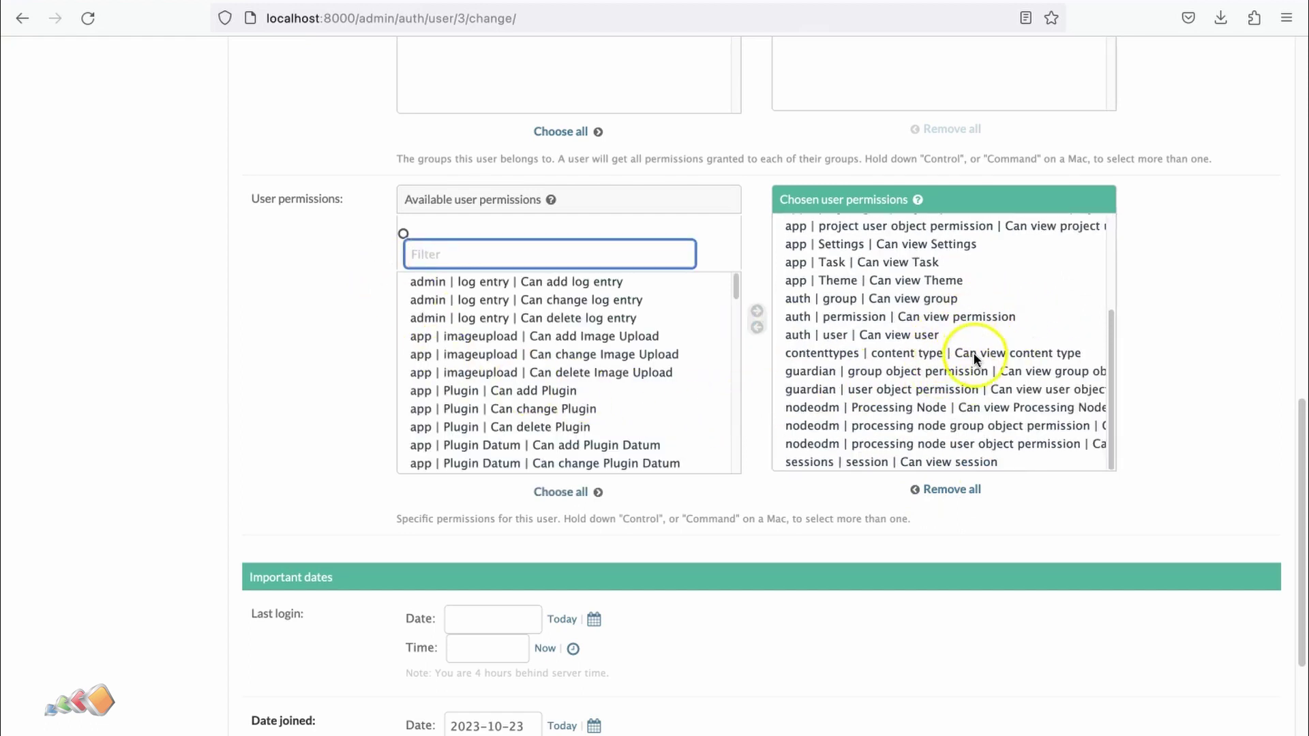
scroll(972, 353, up, 2)
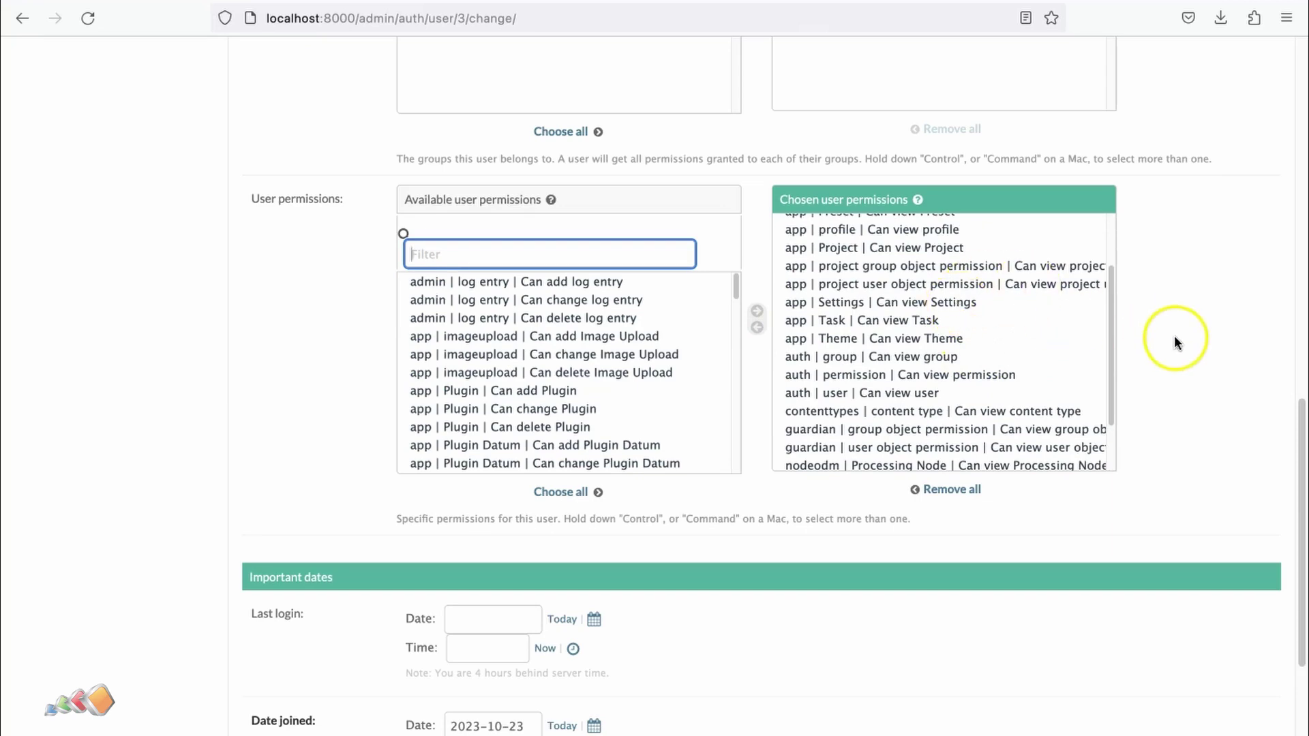
scroll(1174, 341, down, 5)
click(1240, 724)
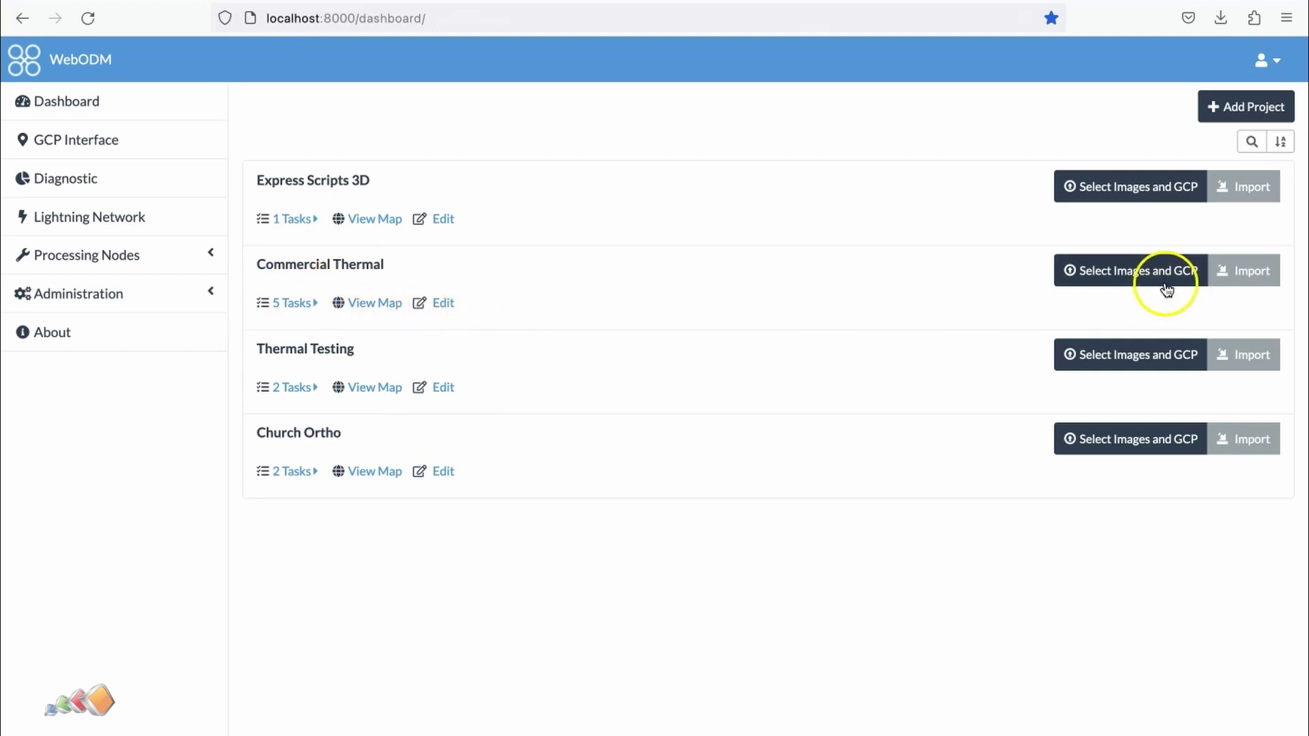
- Add fred with Read permission to the Commercial Thermal project and save the changes
click(428, 300)
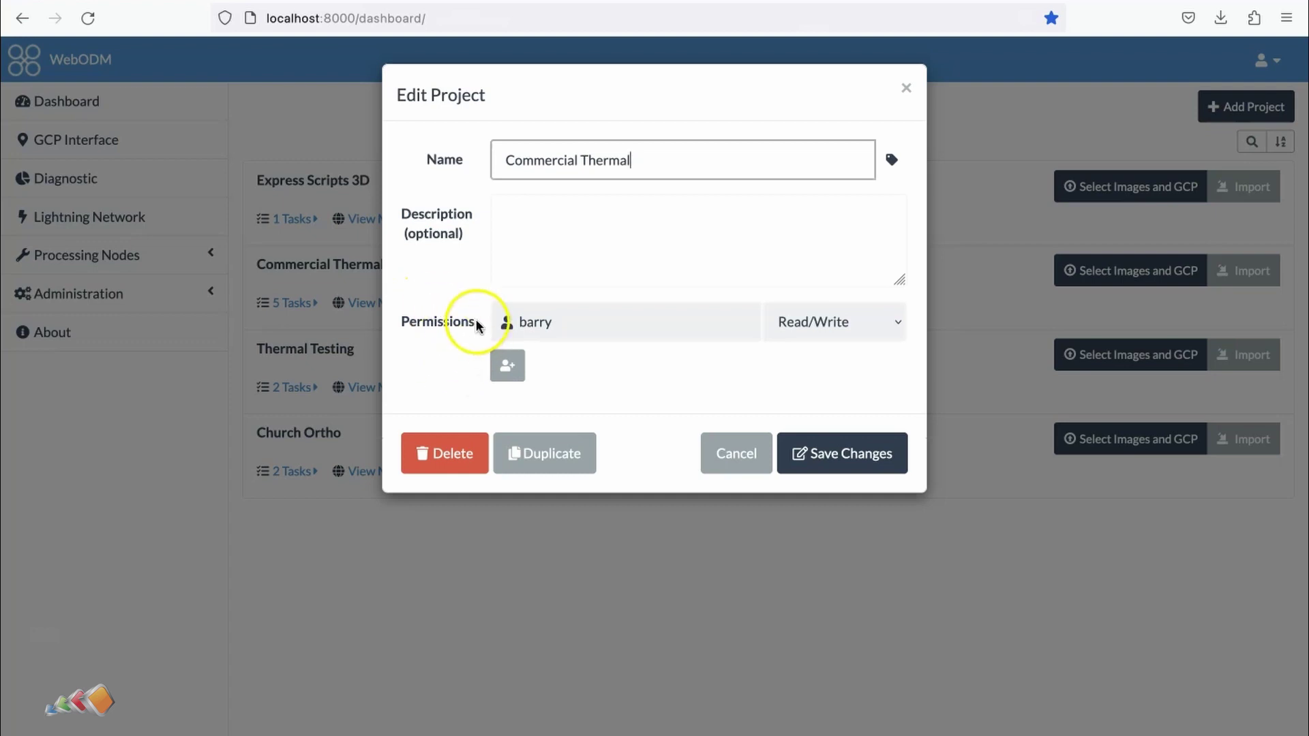
click(508, 367)
click(600, 374)
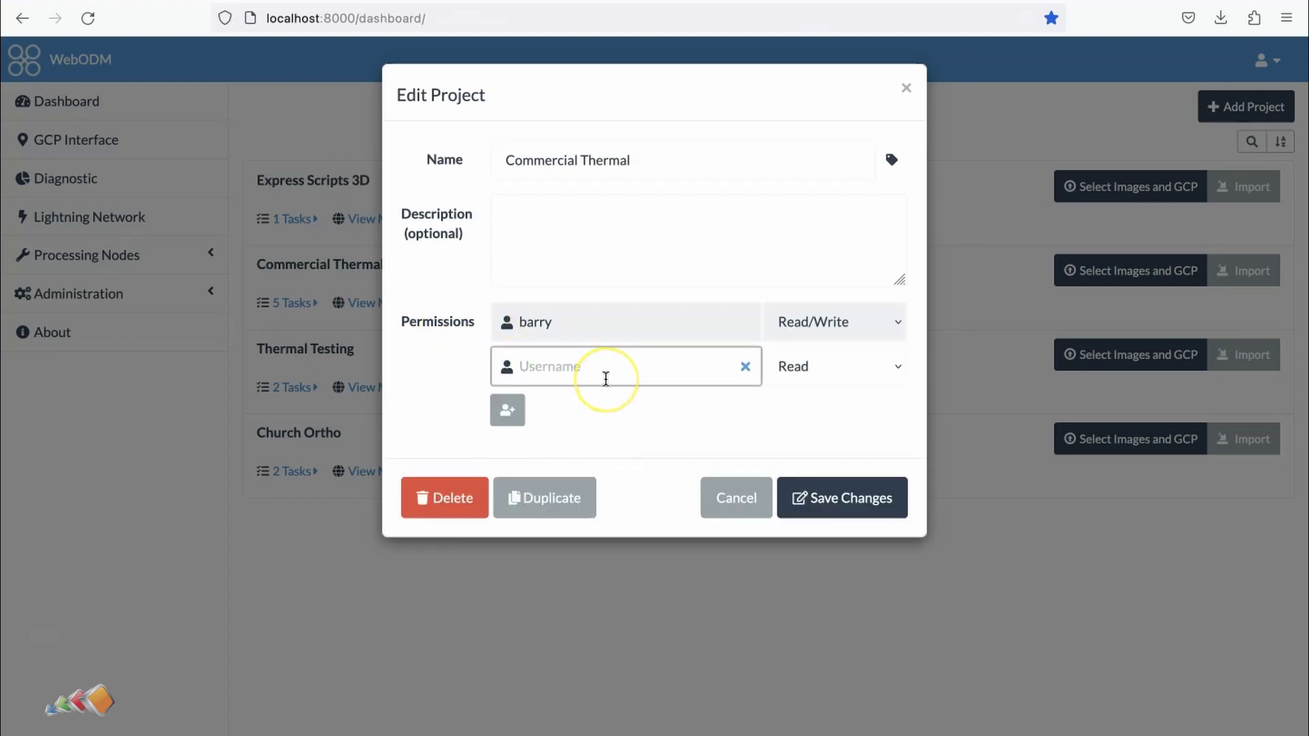
text(fred)
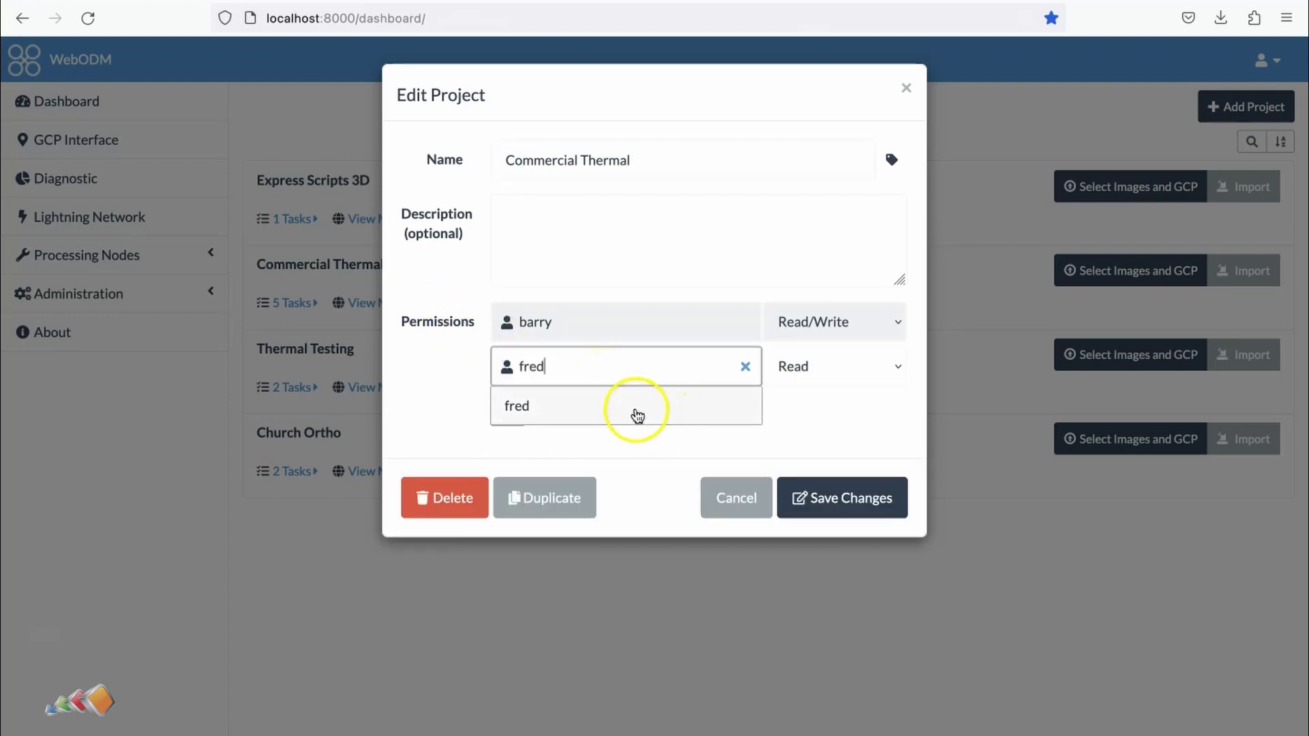
click(634, 407)
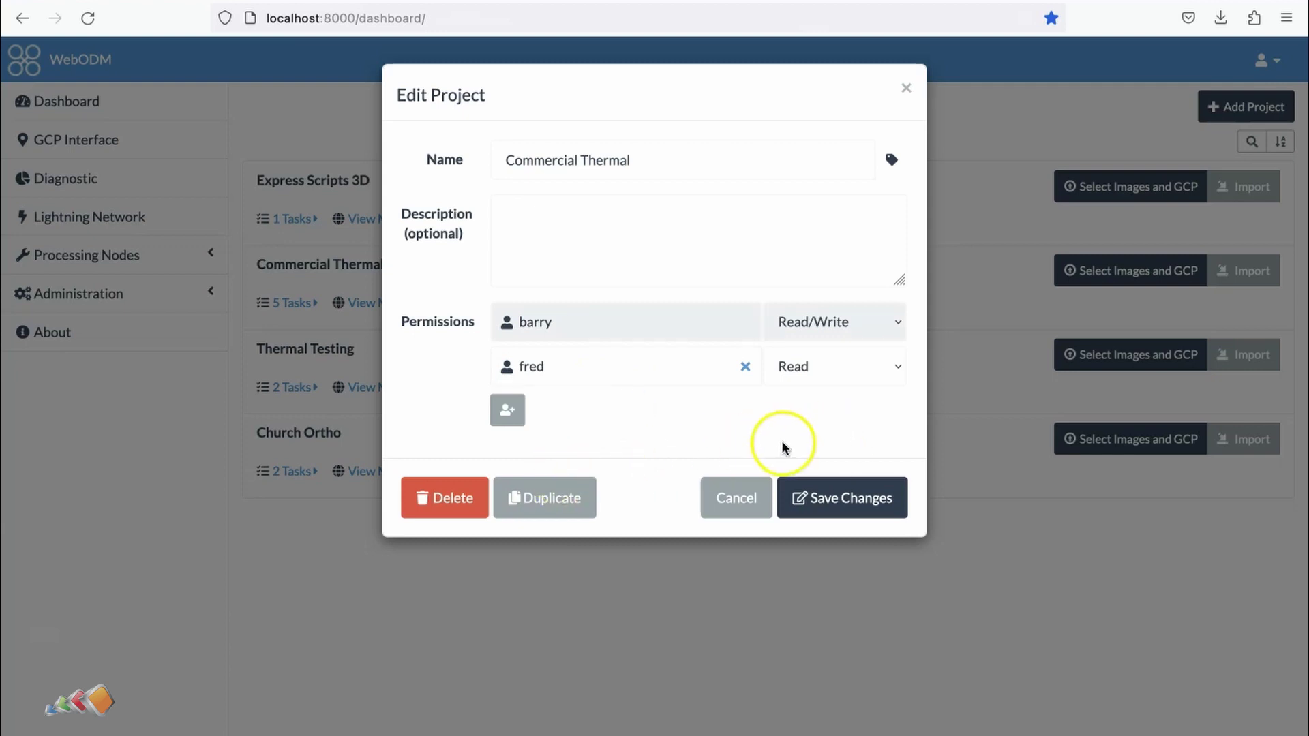
click(826, 497)
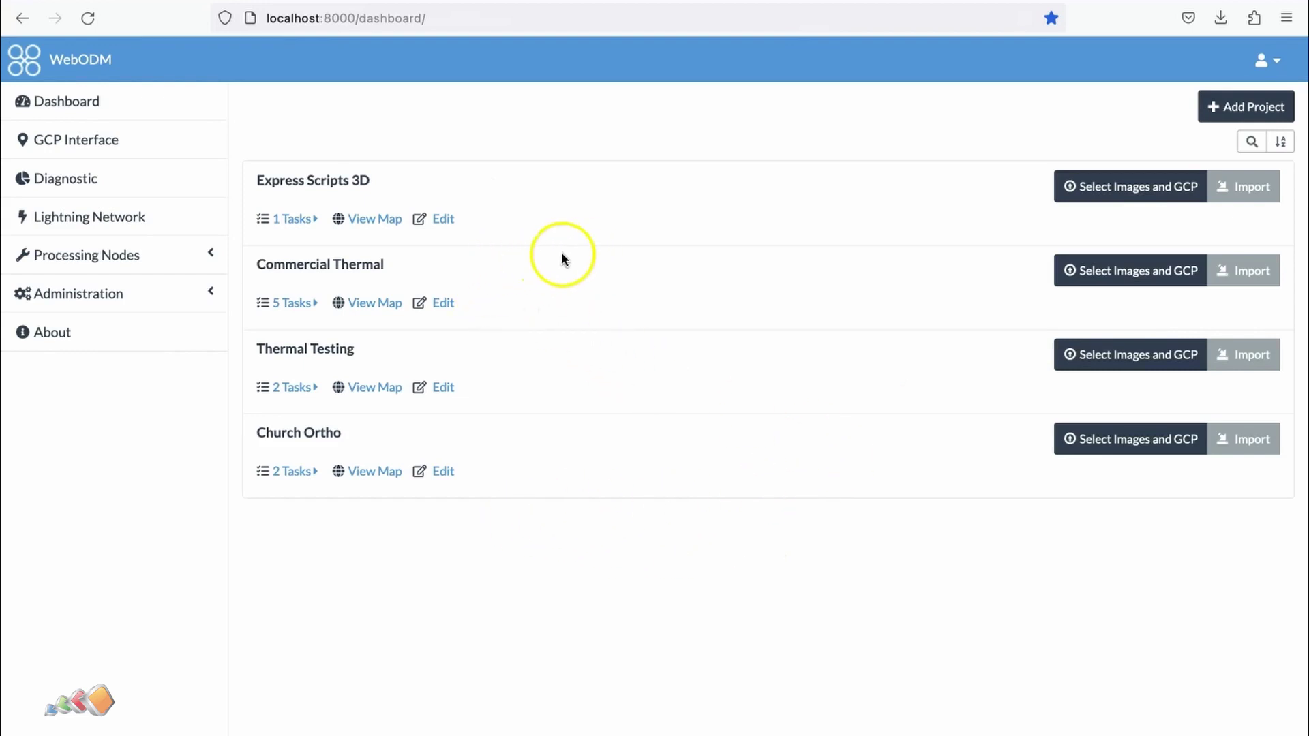
- Log out of the admin account and log in as fred with his password
click(1267, 61)
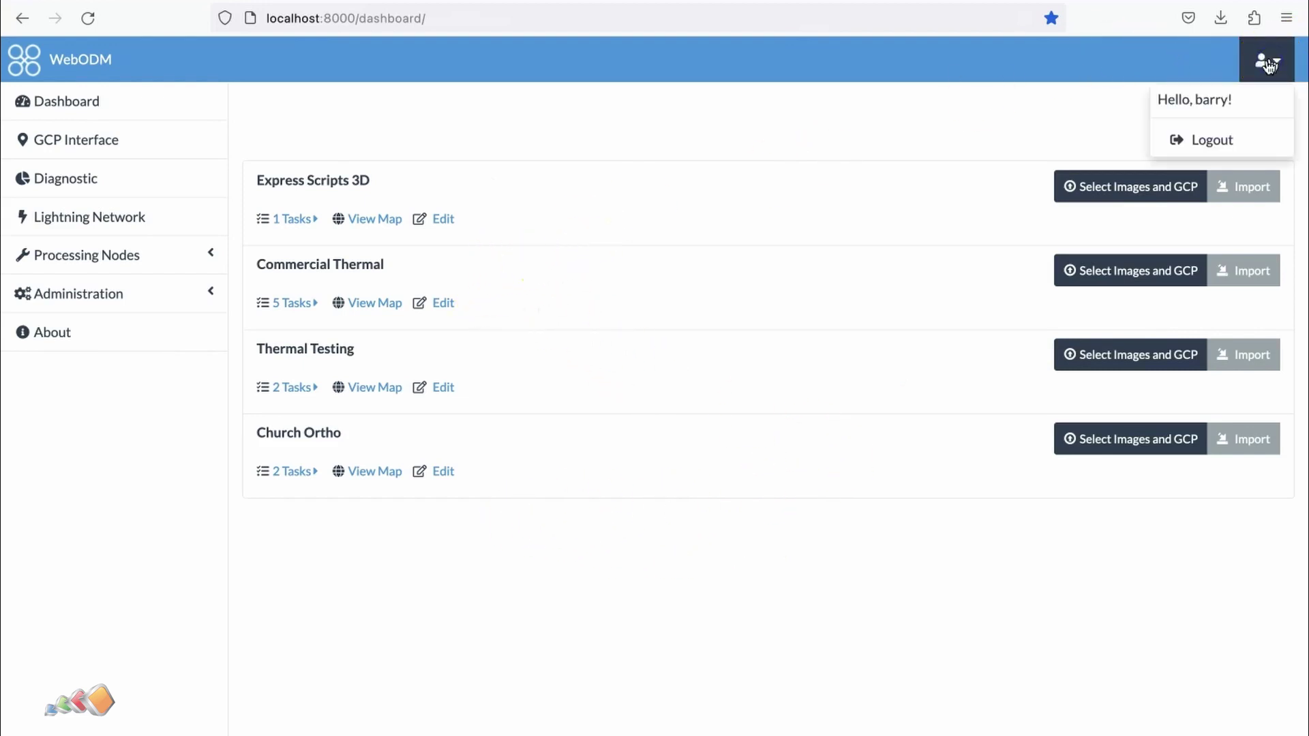
click(1216, 136)
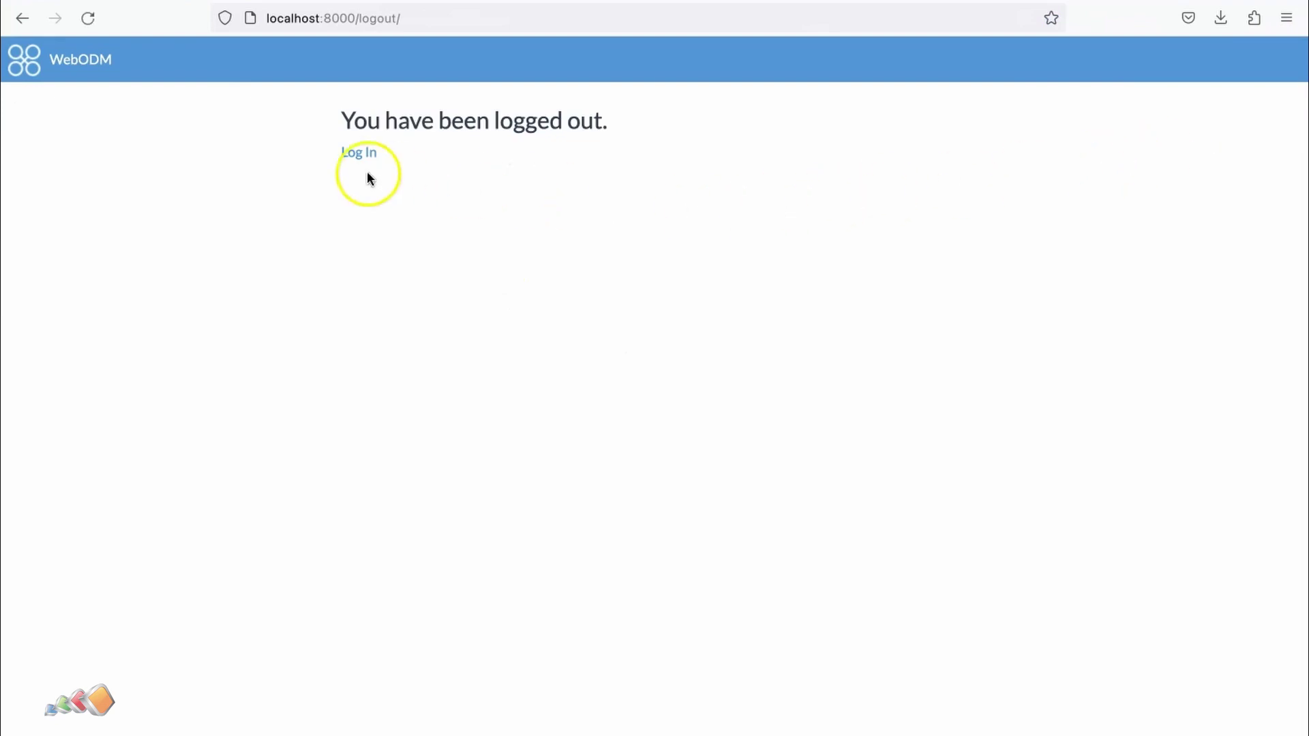
click(347, 154)
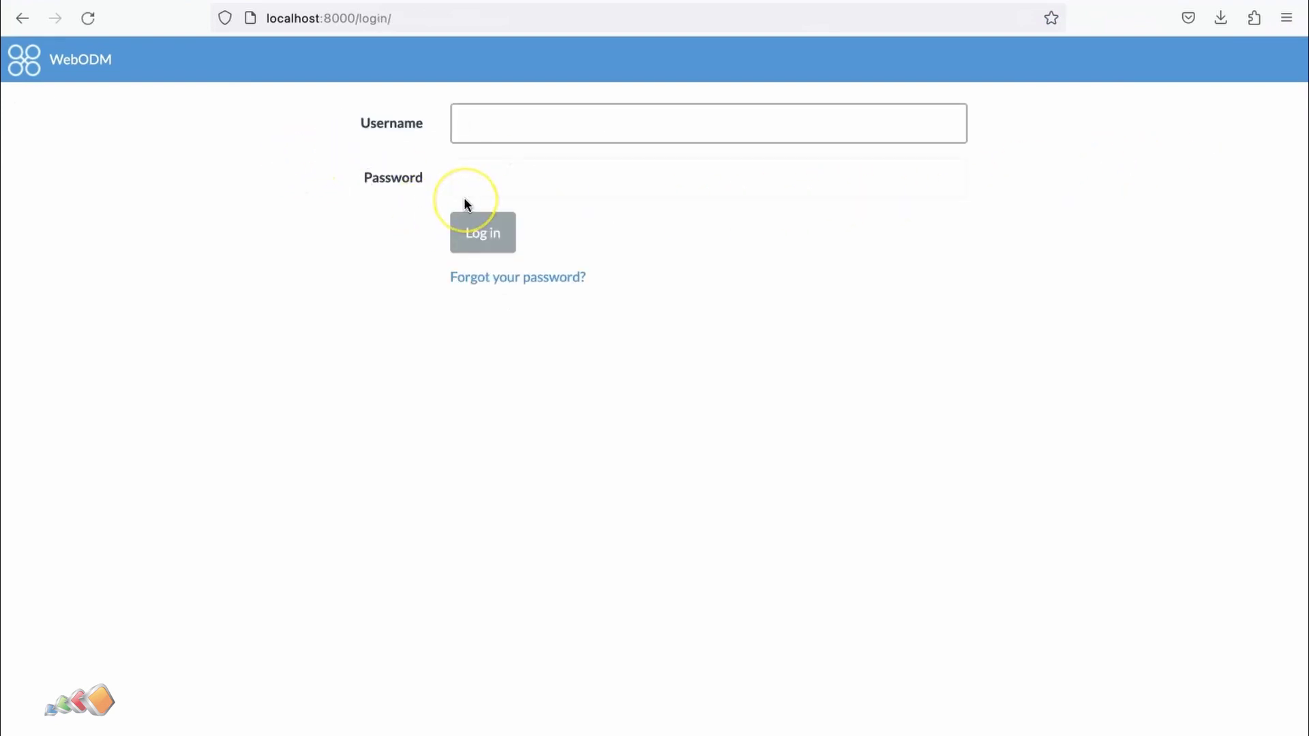
text(fred)
key(Tab)
text(pas)
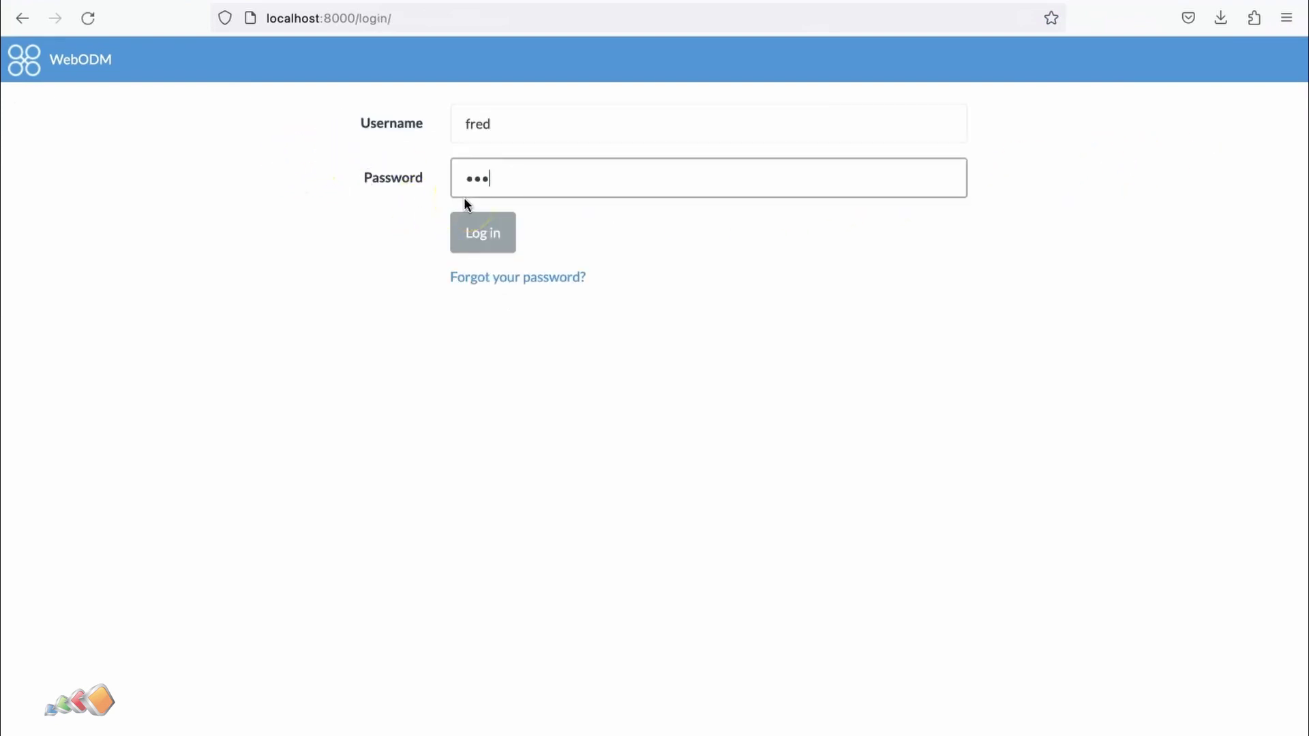
text(sword1)
key(Return)
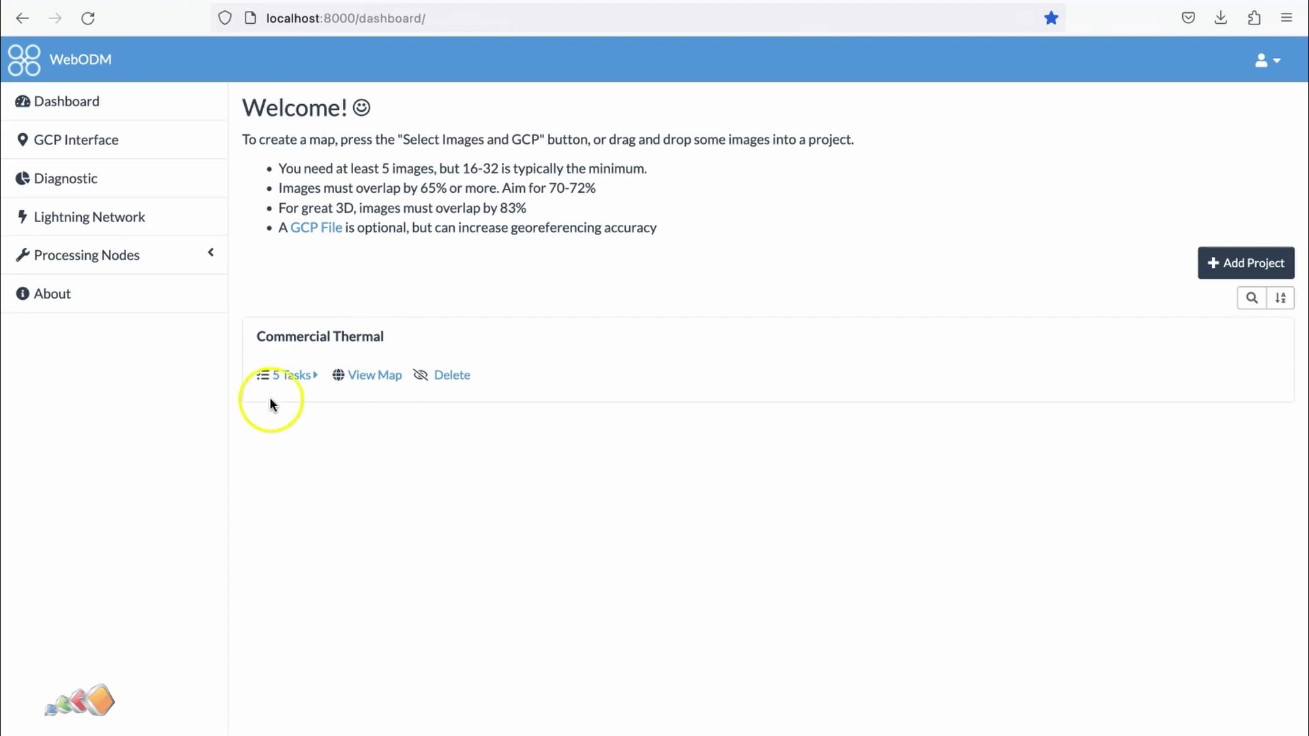
click(287, 382)
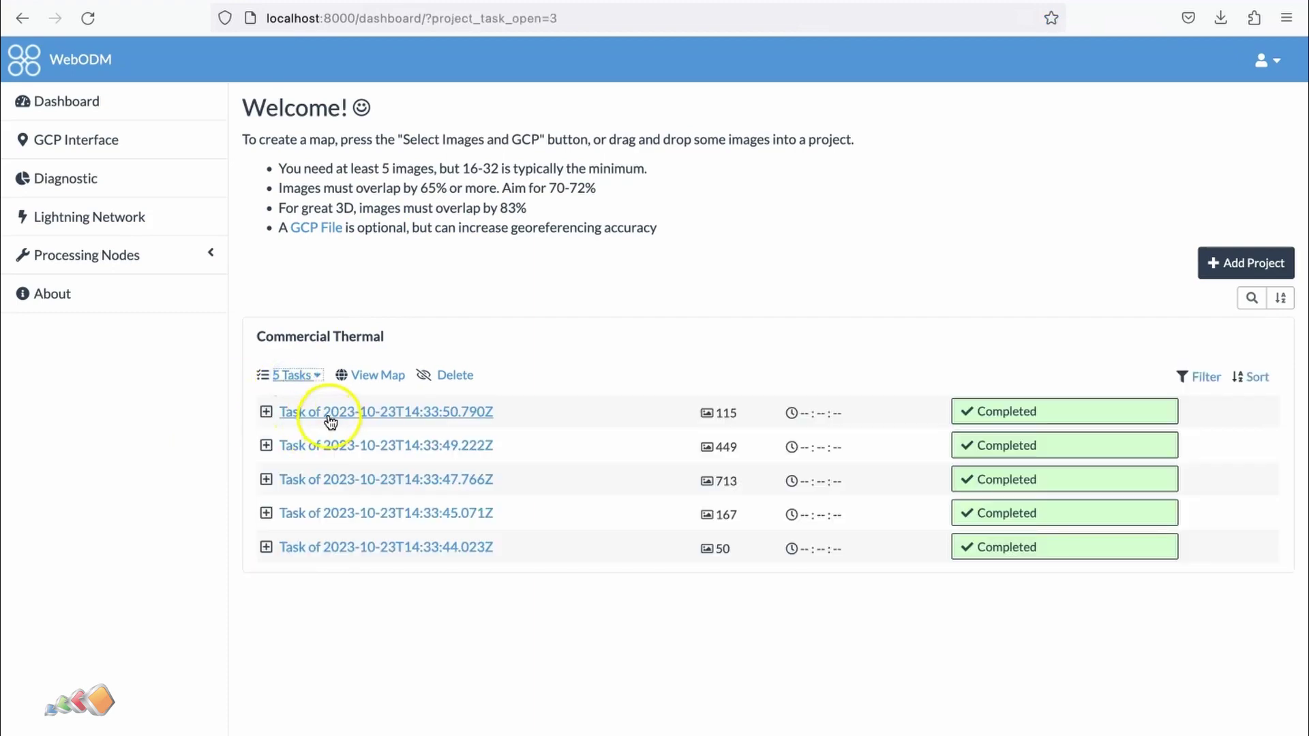
click(324, 416)
click(458, 614)
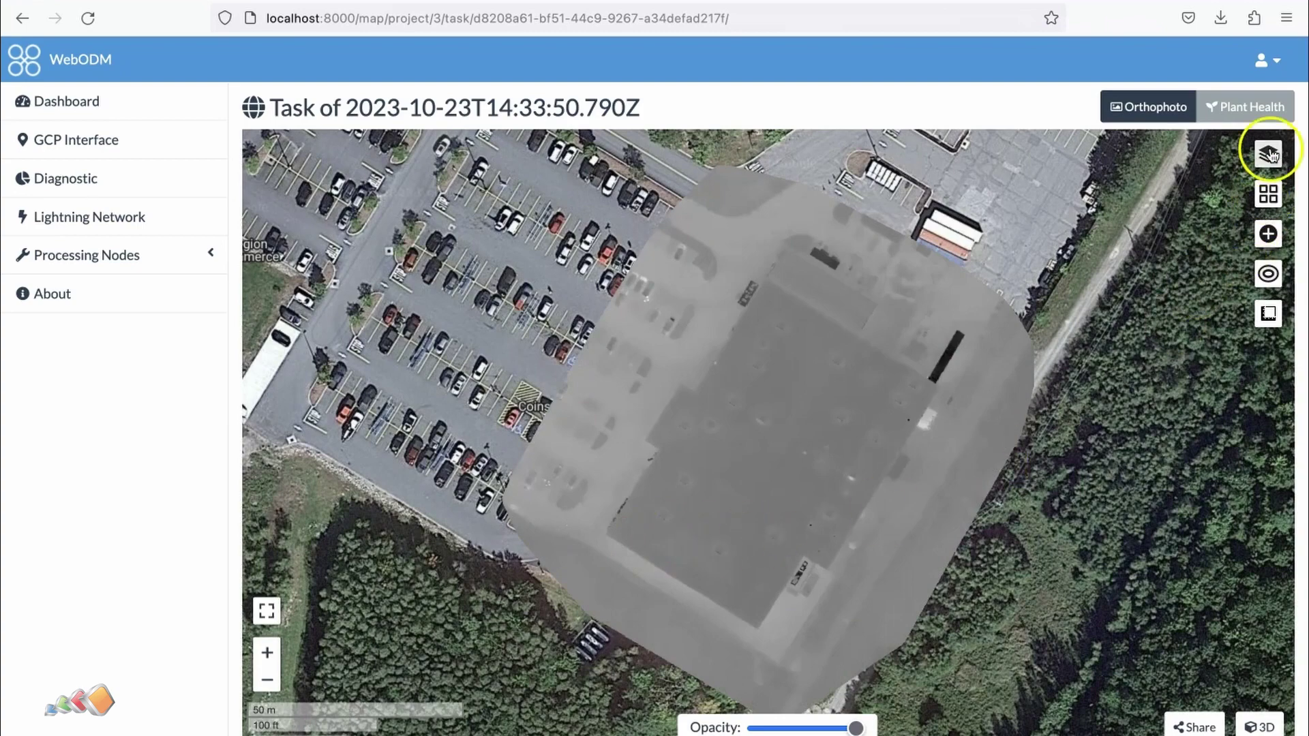
click(1268, 156)
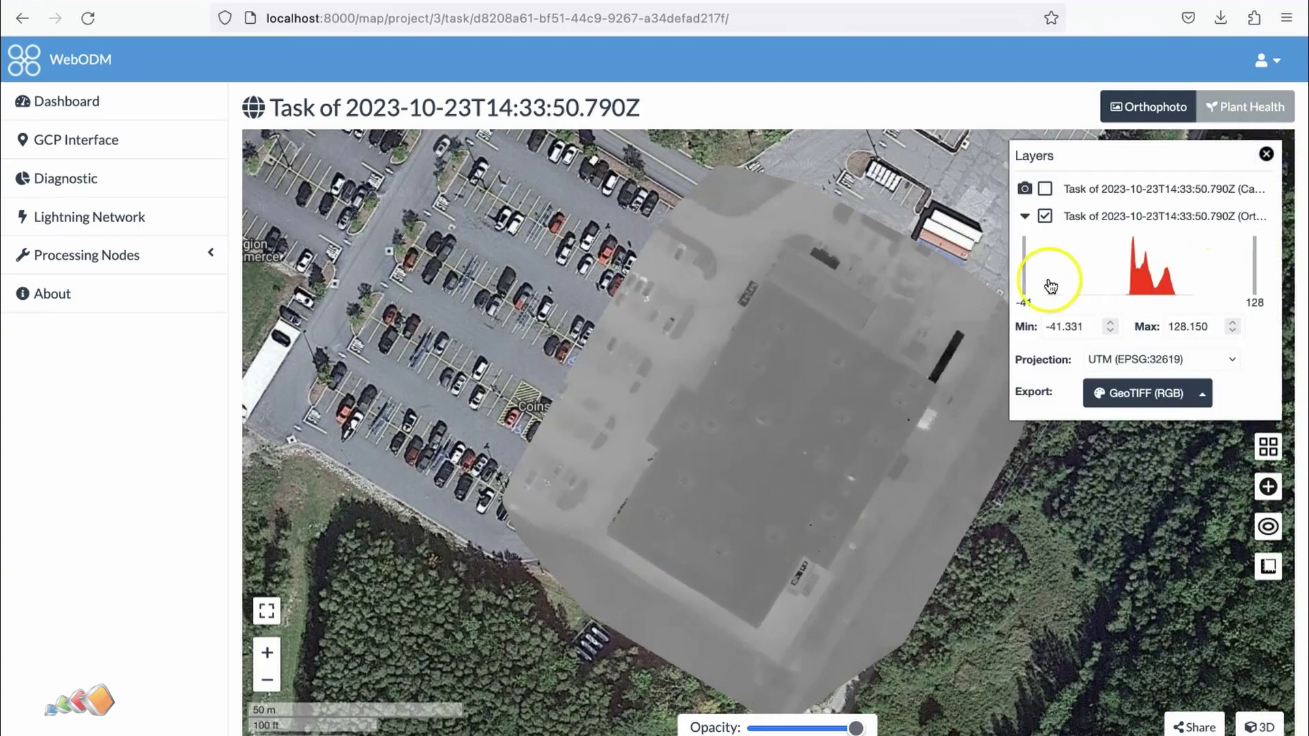
click(1252, 107)
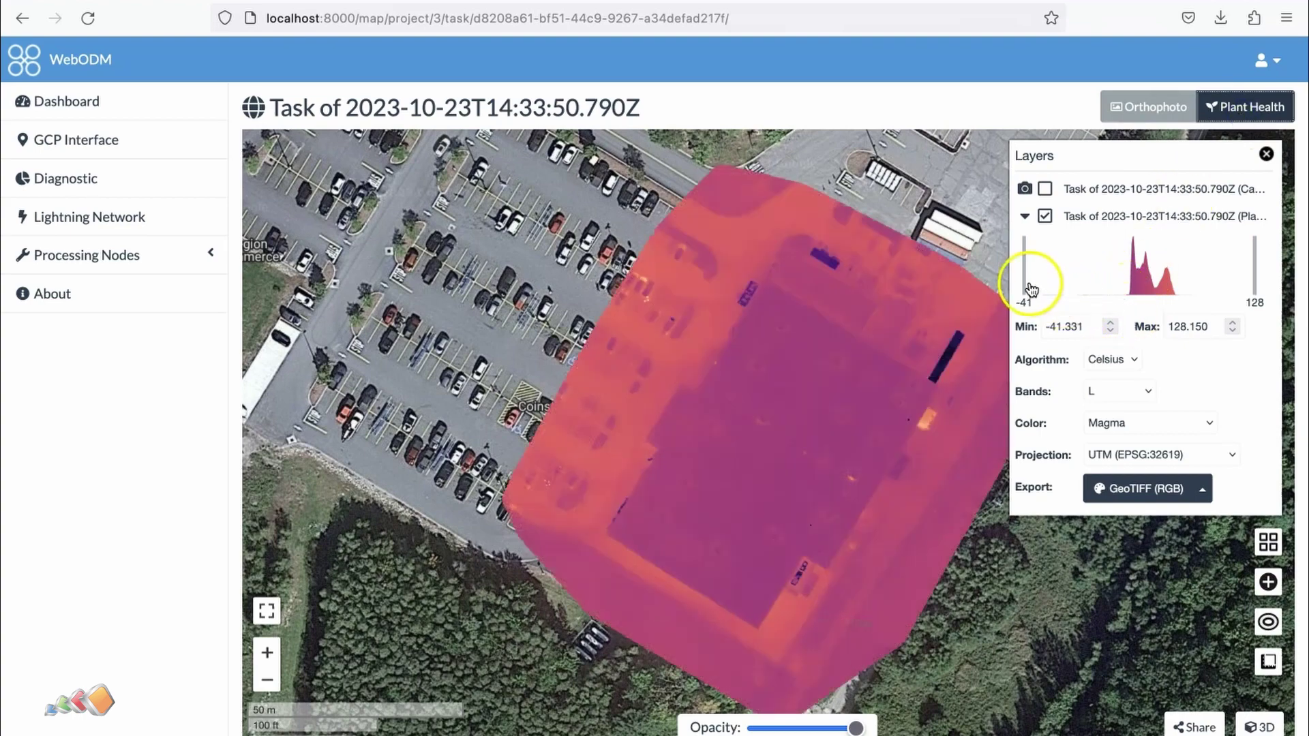
drag(1026, 280, 1121, 272)
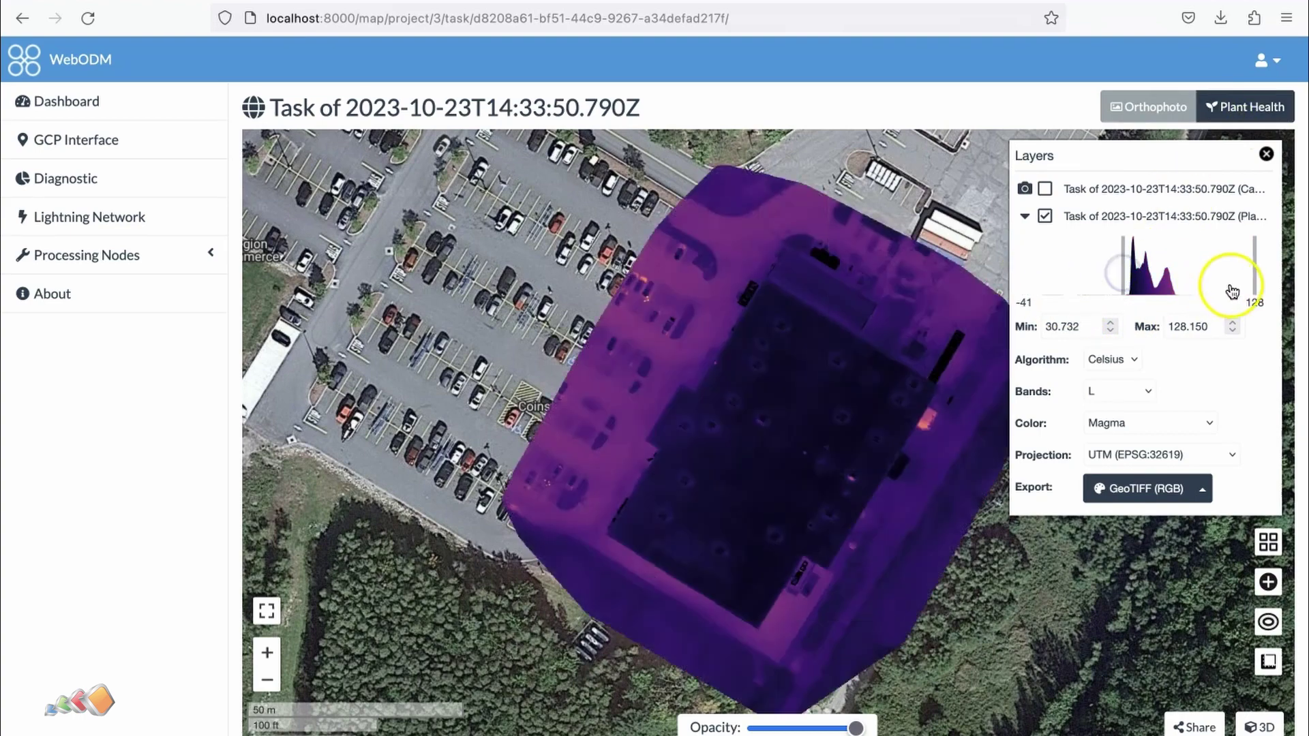
drag(1255, 283, 1184, 286)
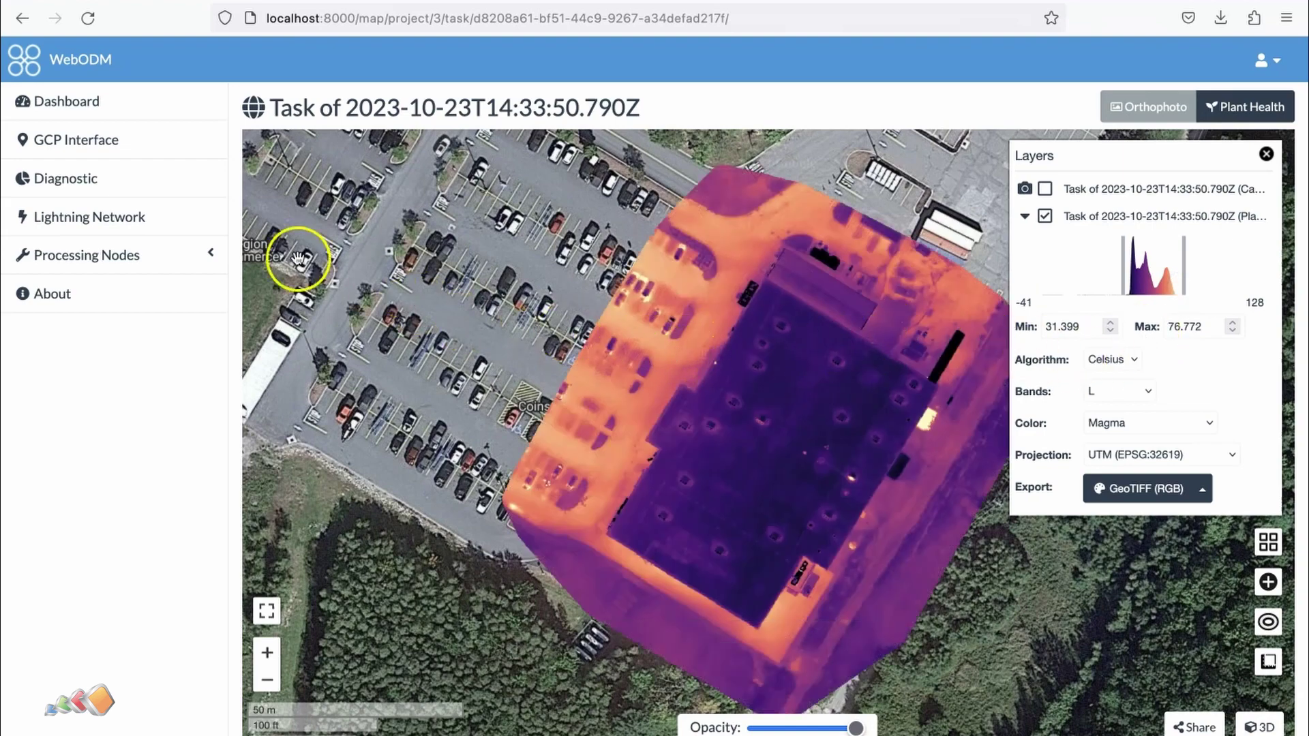
click(149, 98)
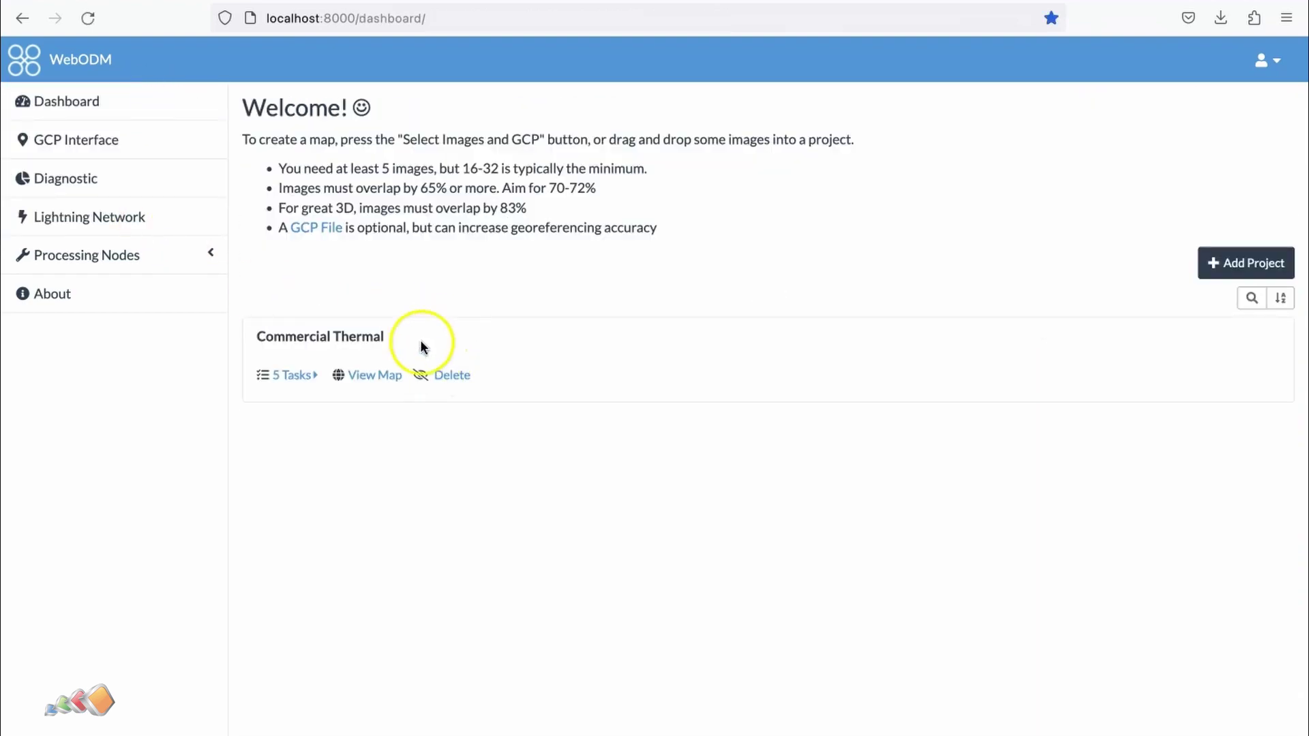